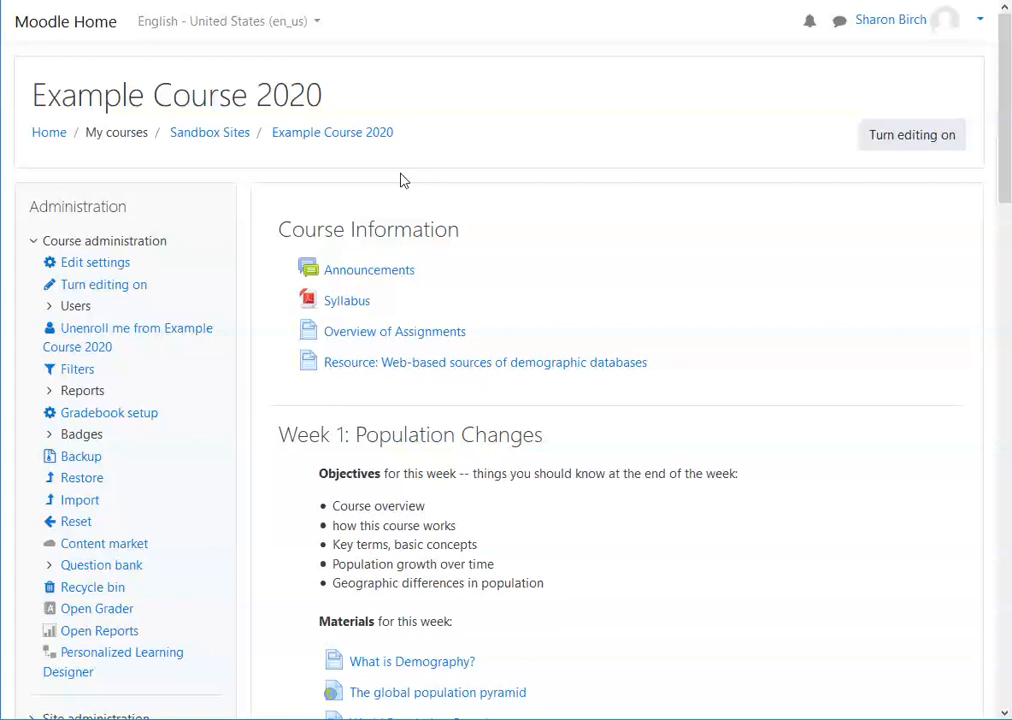
Step: Turn editing on for the course and expand the Question bank entries under course administration
click(910, 140)
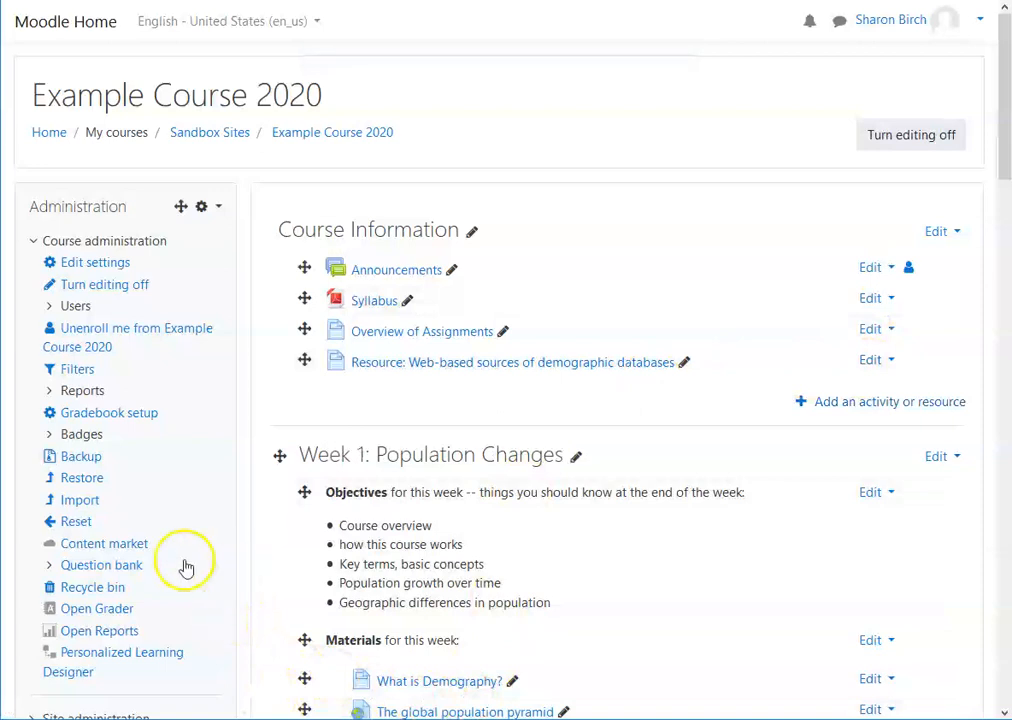
click(52, 566)
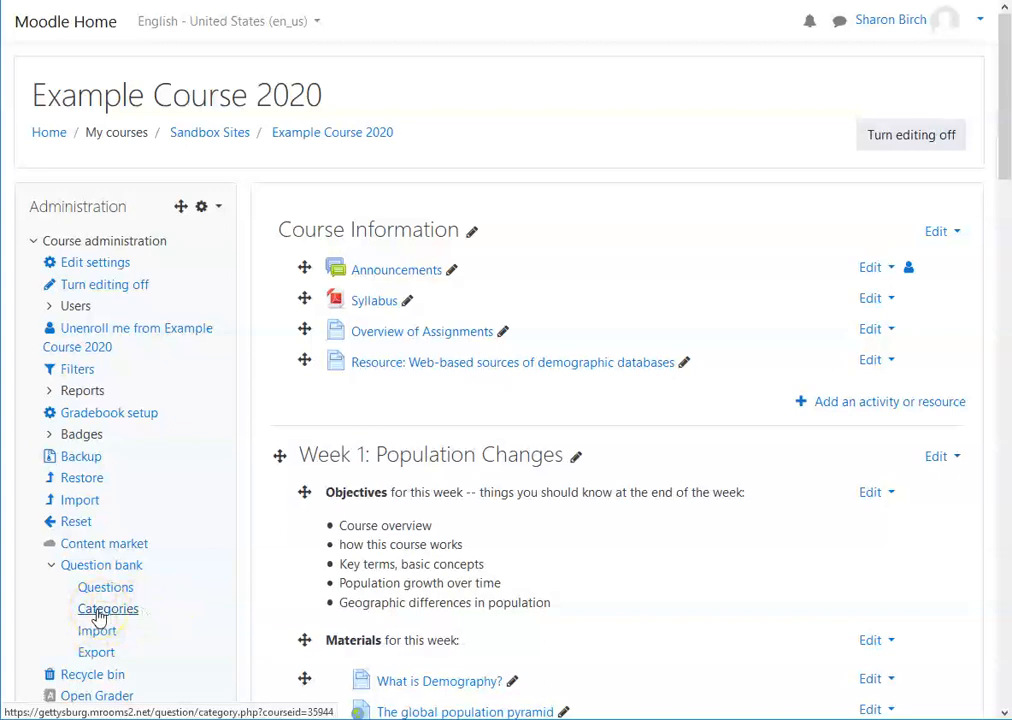
click(103, 590)
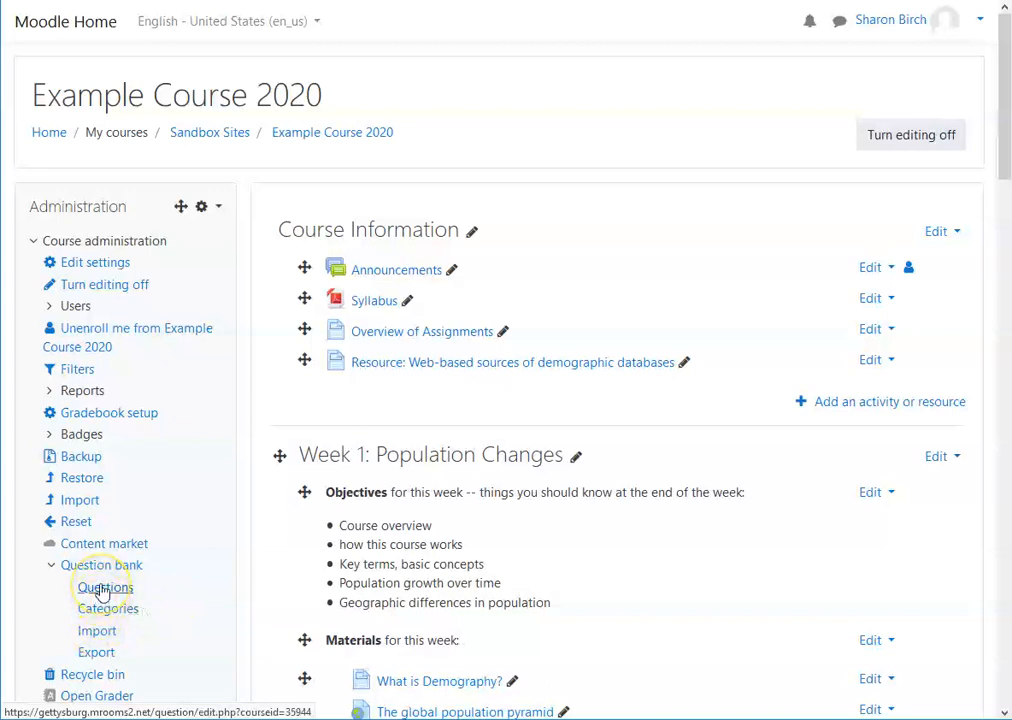
click(97, 636)
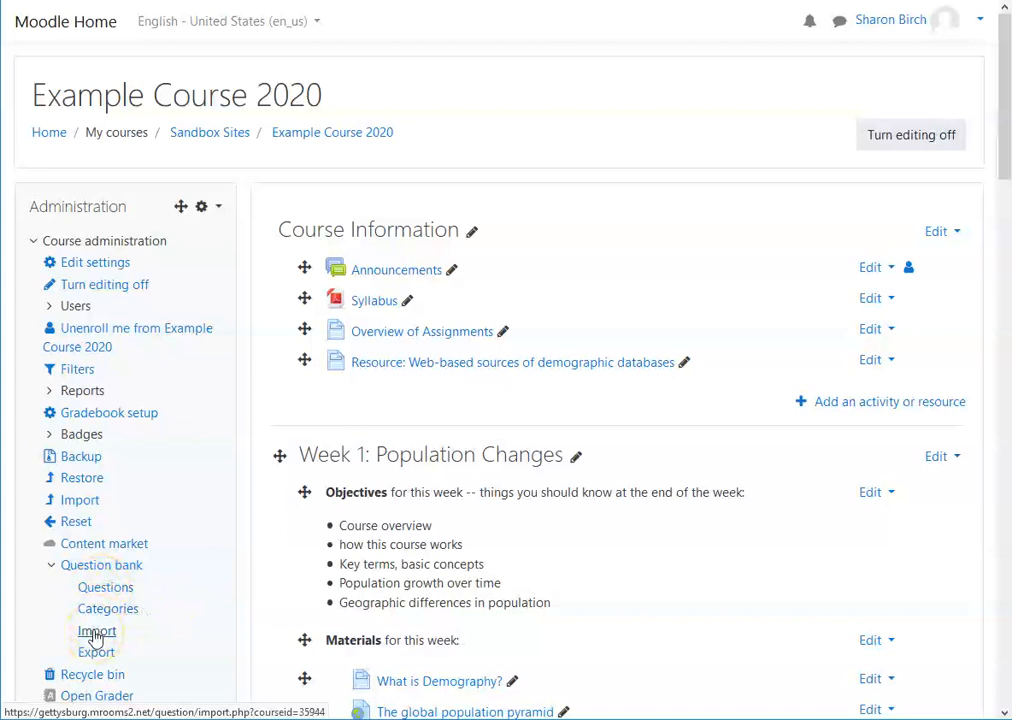
click(82, 570)
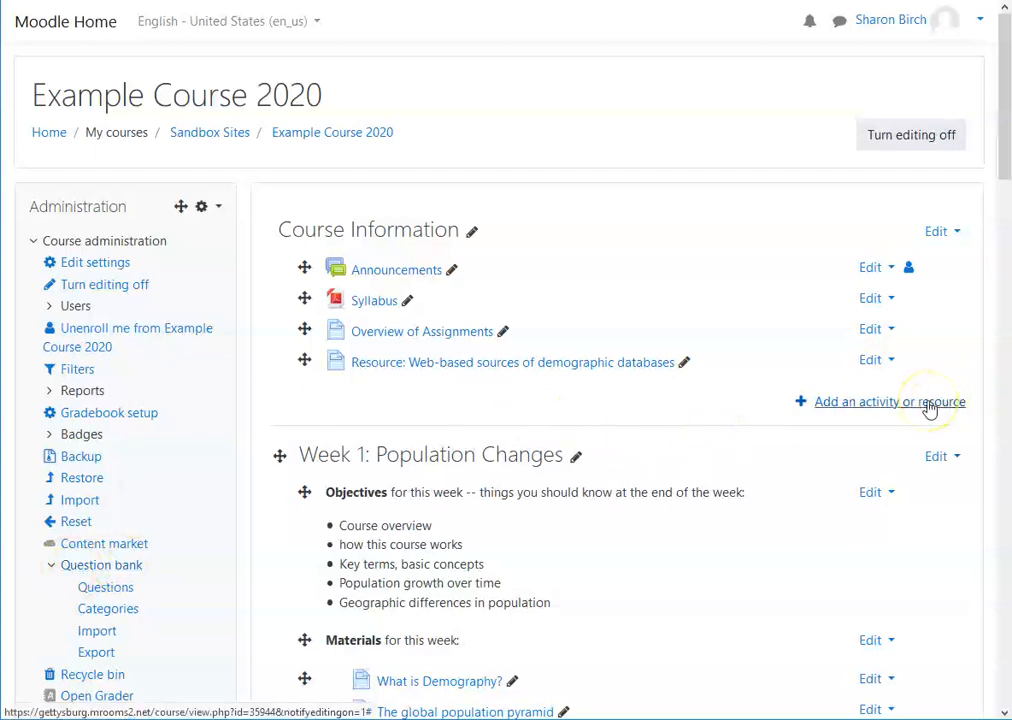
Step: Add a new Quiz activity to the Topic 3 section
scroll(930, 408, down, 15)
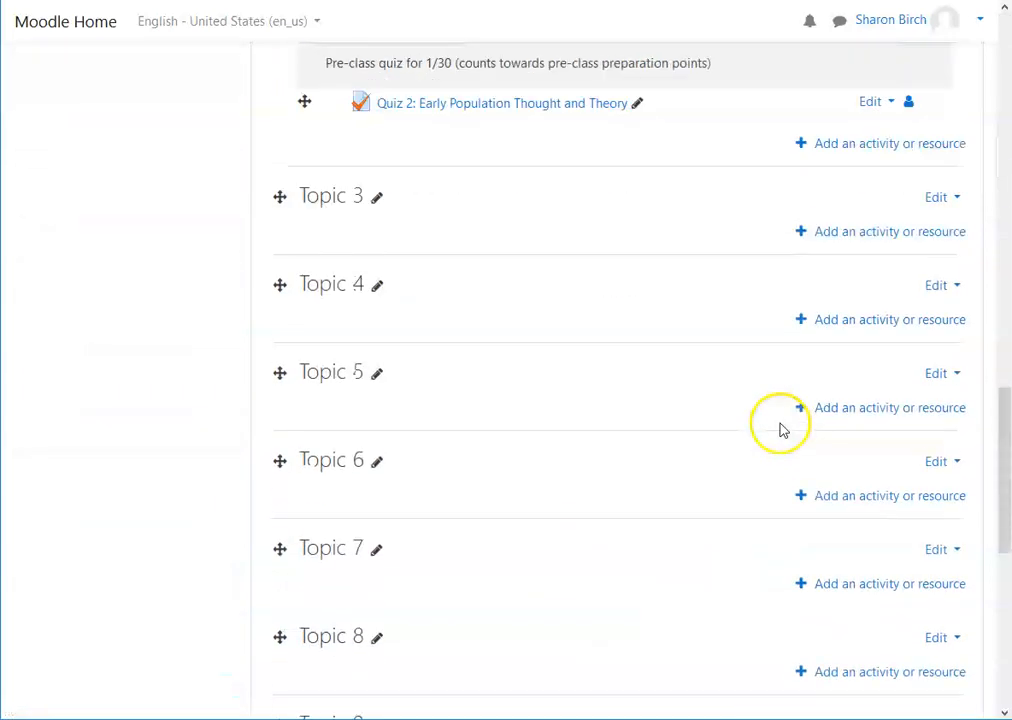
click(920, 188)
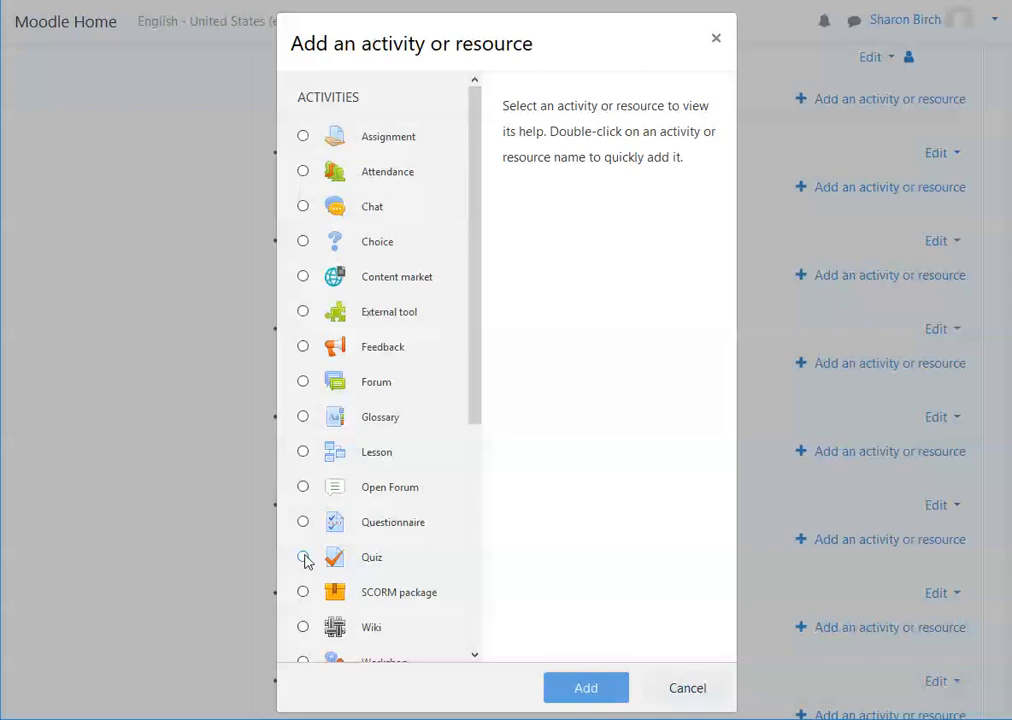
click(304, 559)
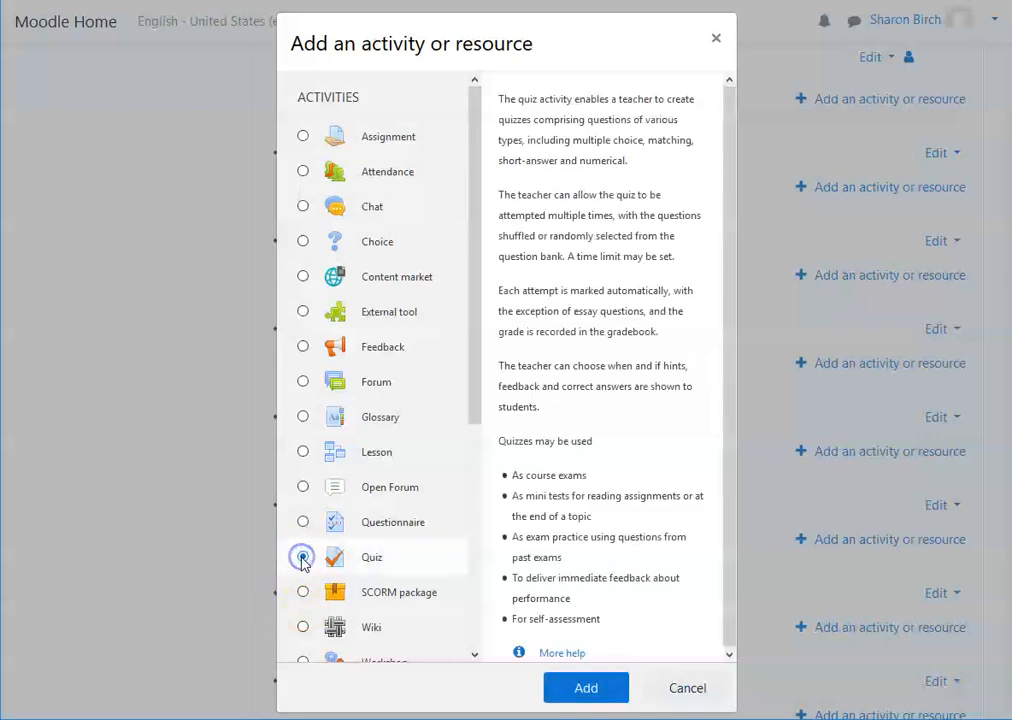
click(592, 689)
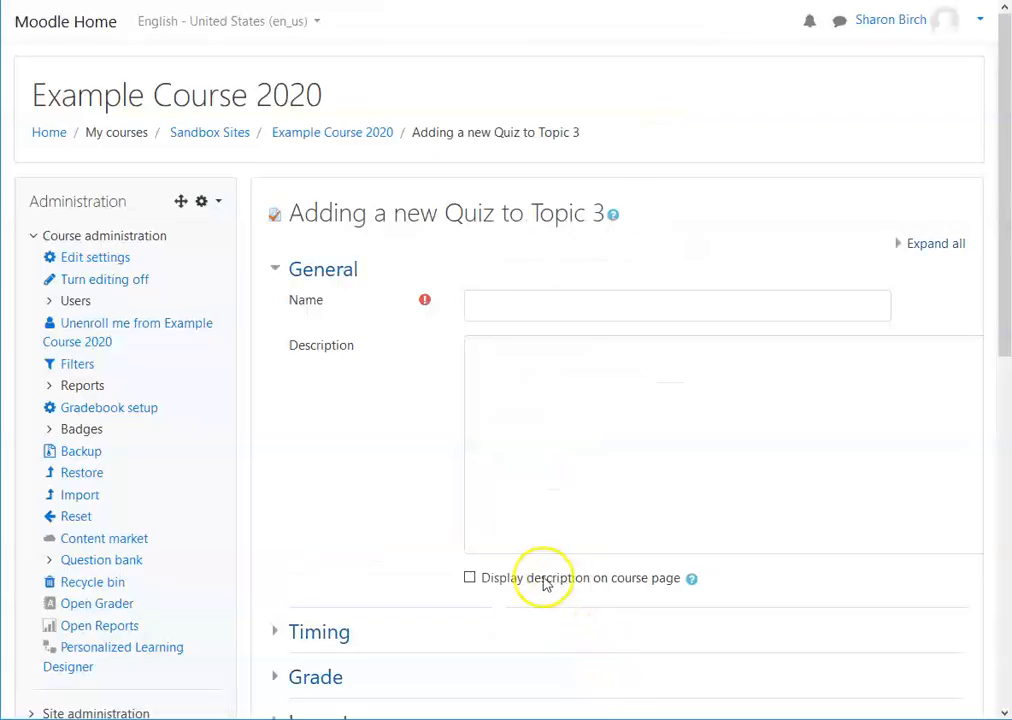
Step: Expand all settings sections and name the quiz Quiz 3
click(921, 248)
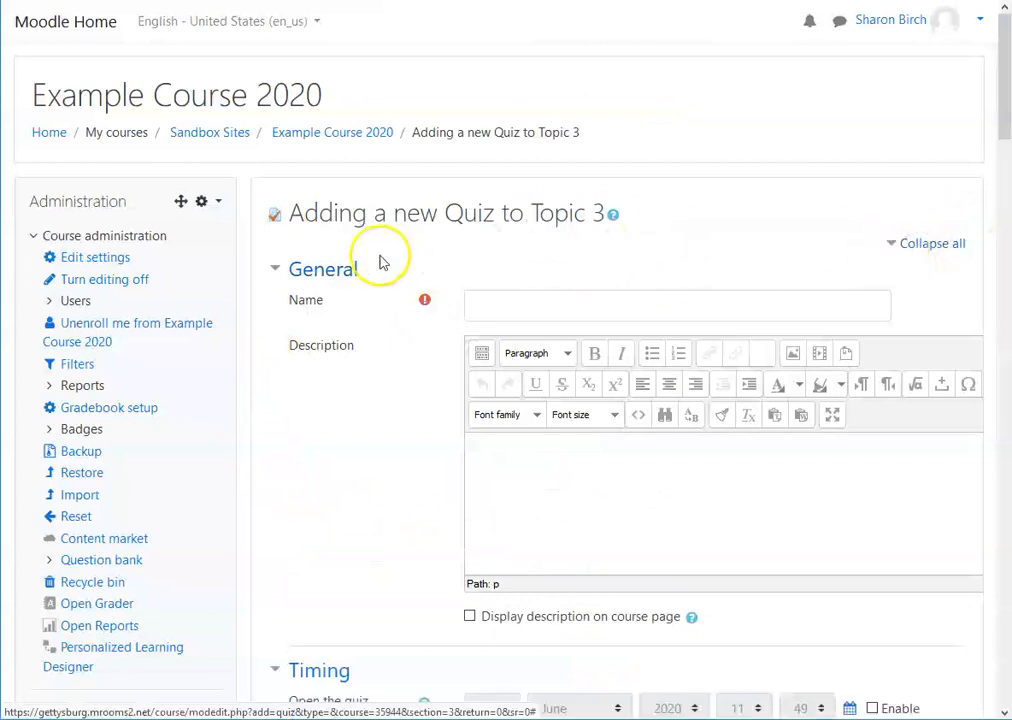
click(502, 313)
text(Quiz 3)
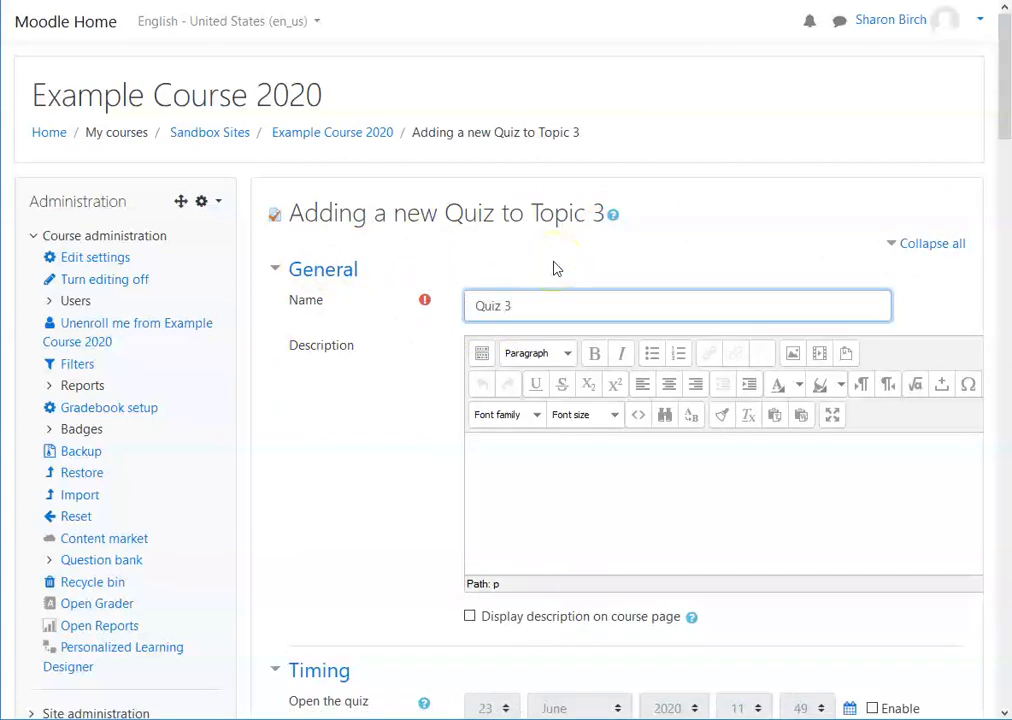
Step: Write the description 'This is the reading quiz for week 3. You may take it as many times as you would like, only the highest grade counts.' and display it on the course page
scroll(576, 368, down, 1)
click(569, 371)
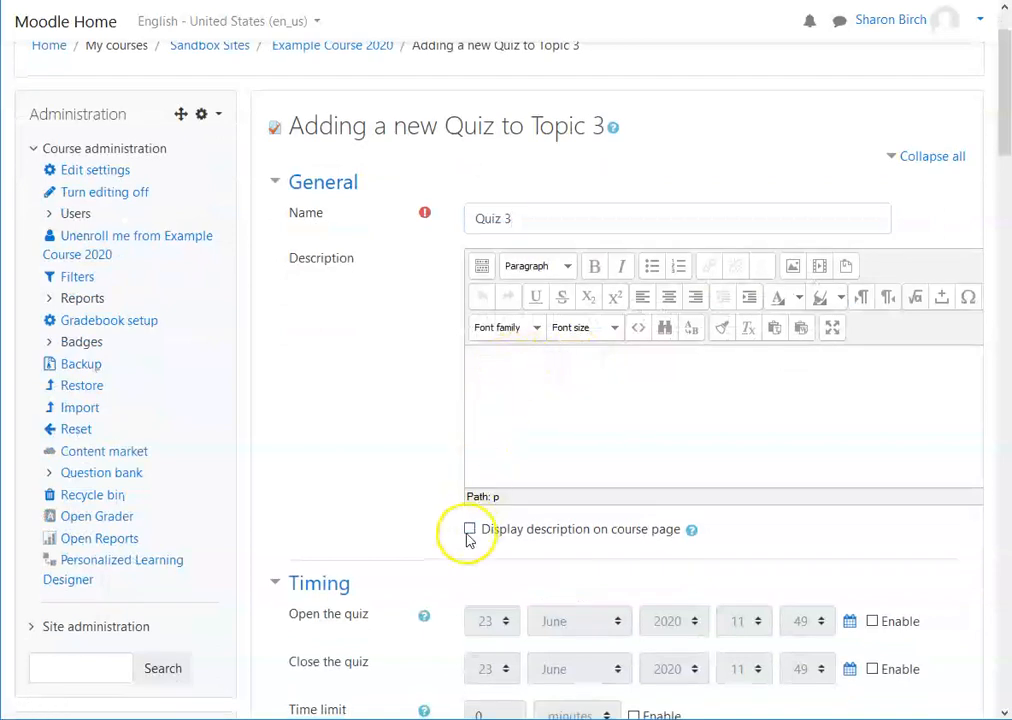
click(513, 361)
text(This is the r)
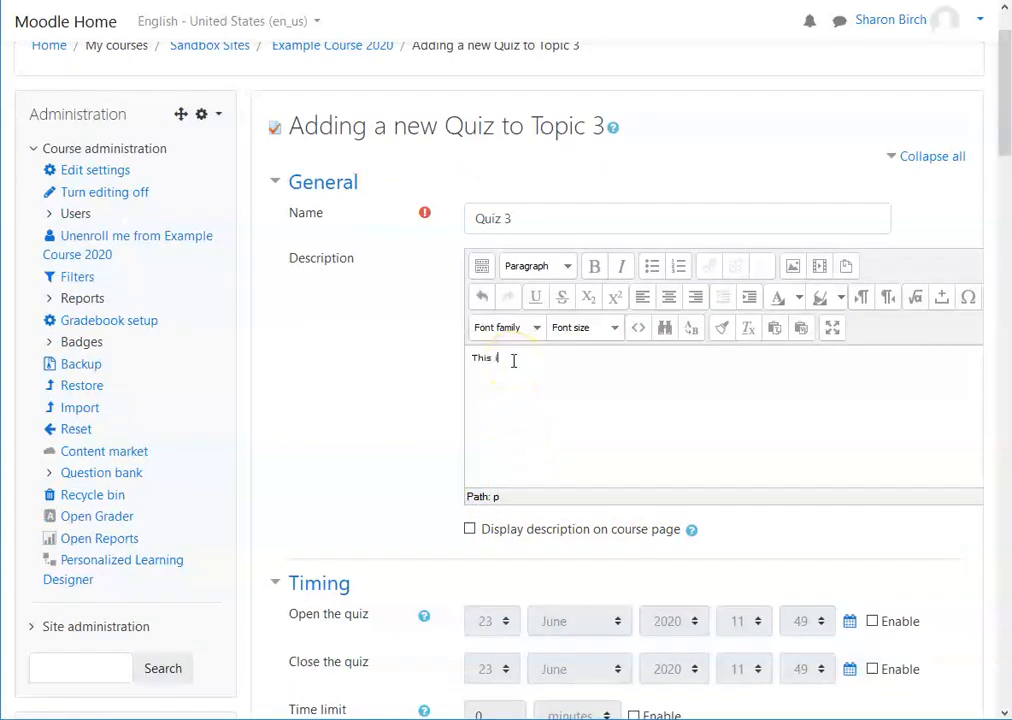
text(eading quiz for week 3.)
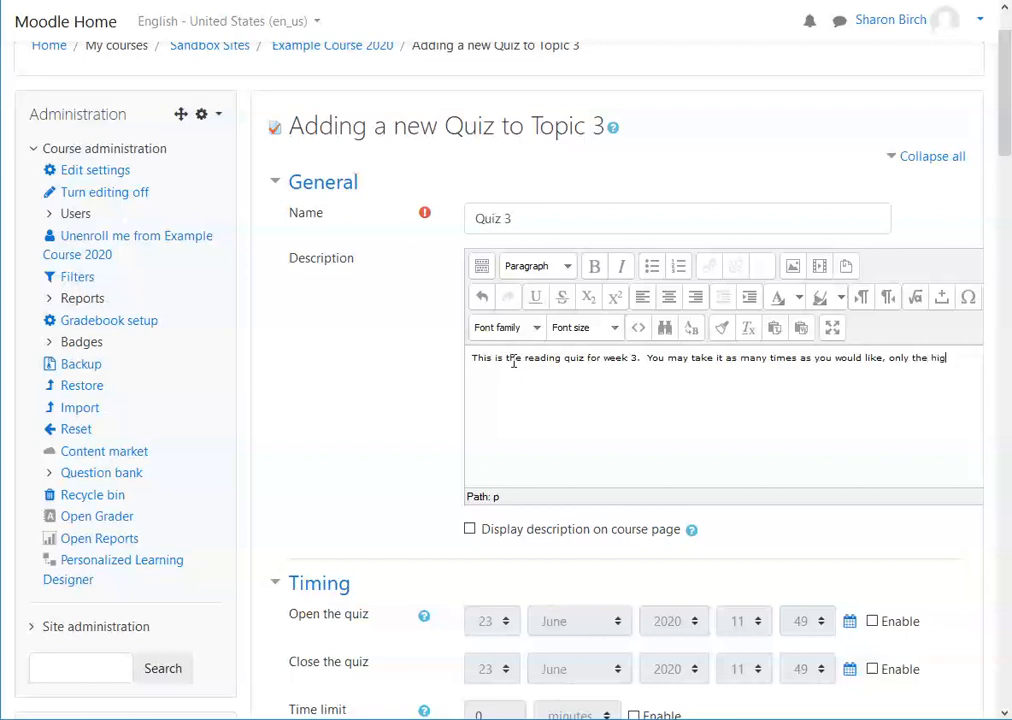
text(dest grade )
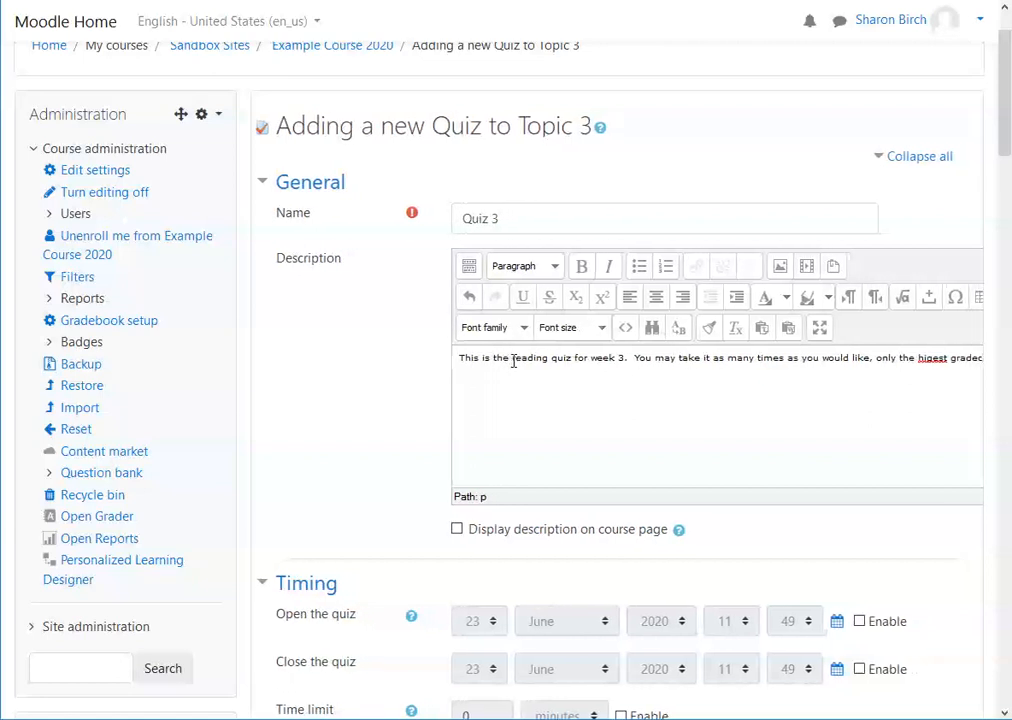
text(cou)
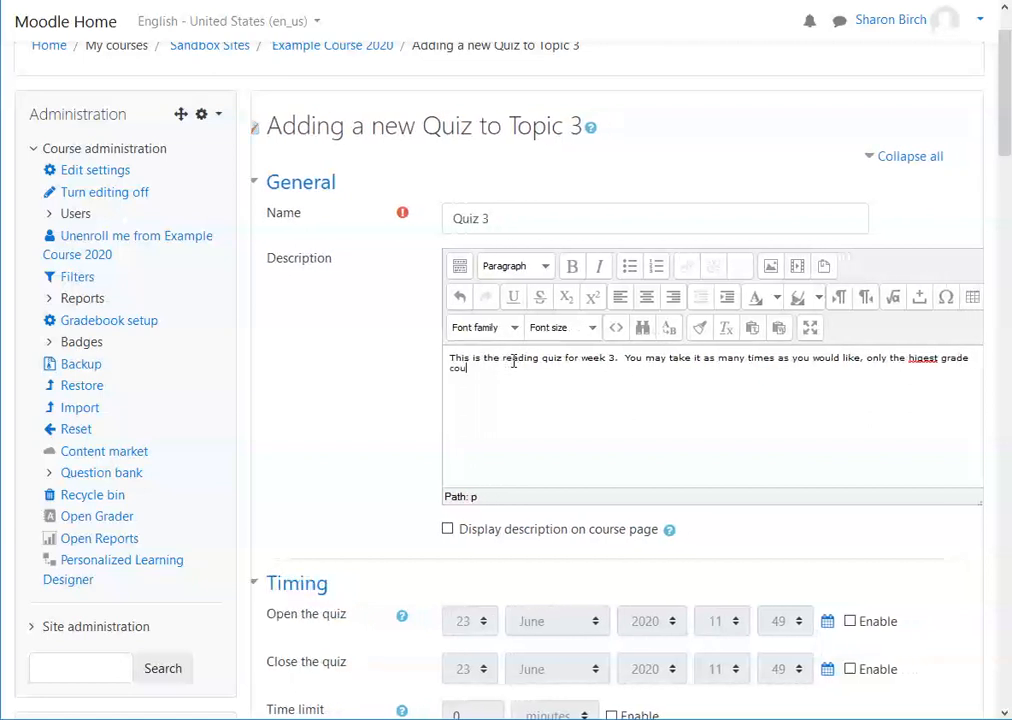
text(nts)
click(922, 361)
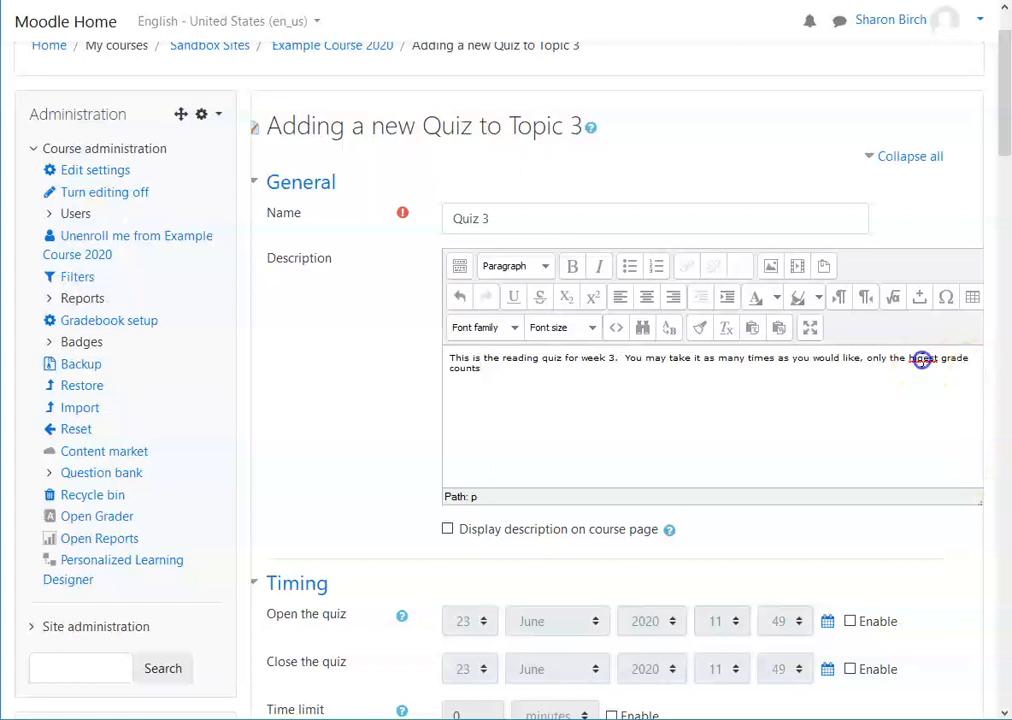
text(high)
click(543, 366)
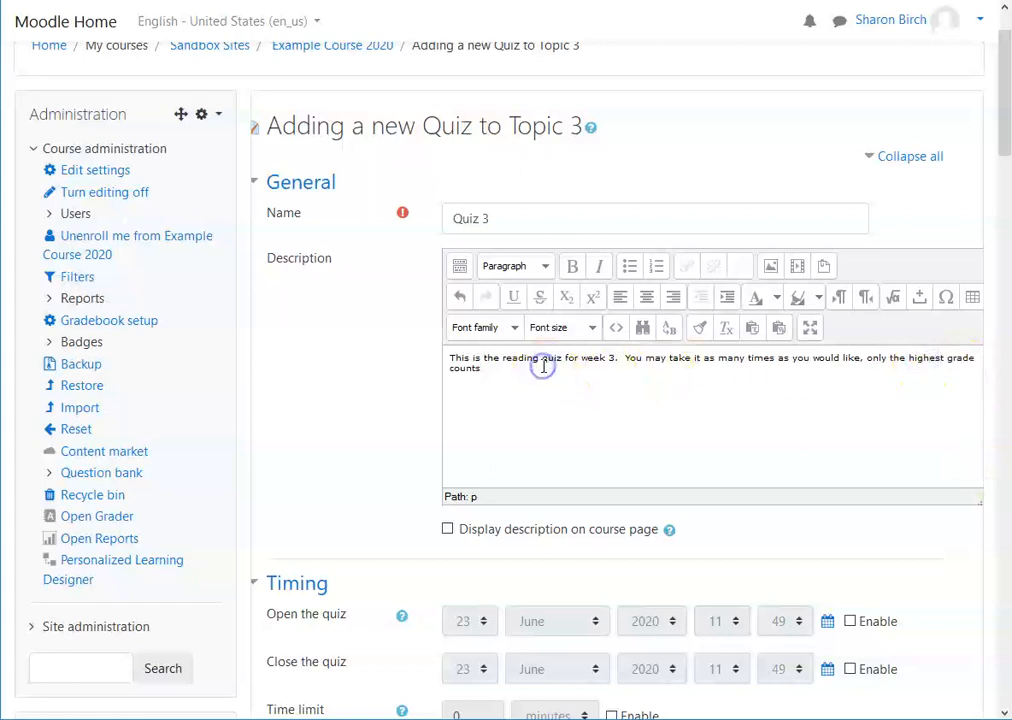
text(.)
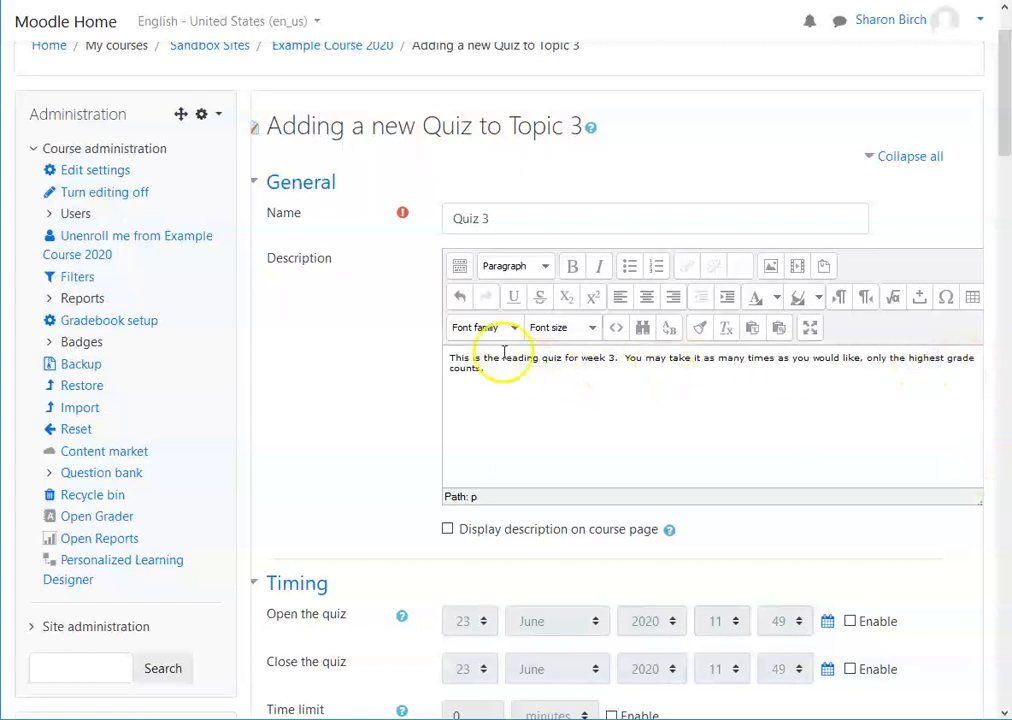
click(448, 532)
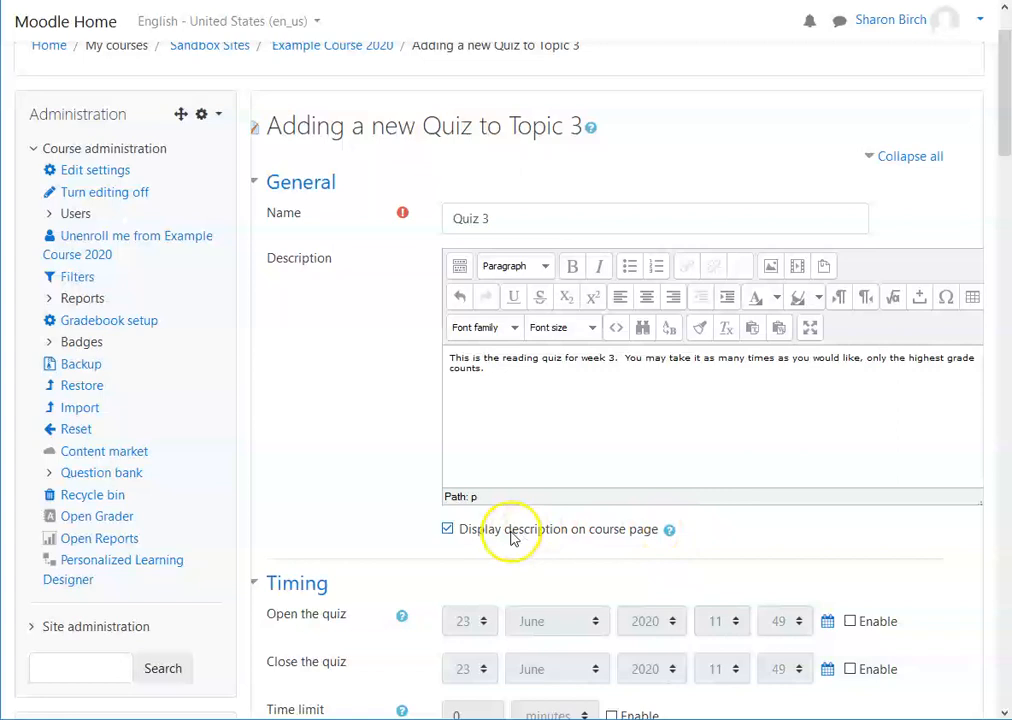
Step: Enable the quiz opening time and set it to 24 June 2020, 13:00
scroll(377, 437, down, 1)
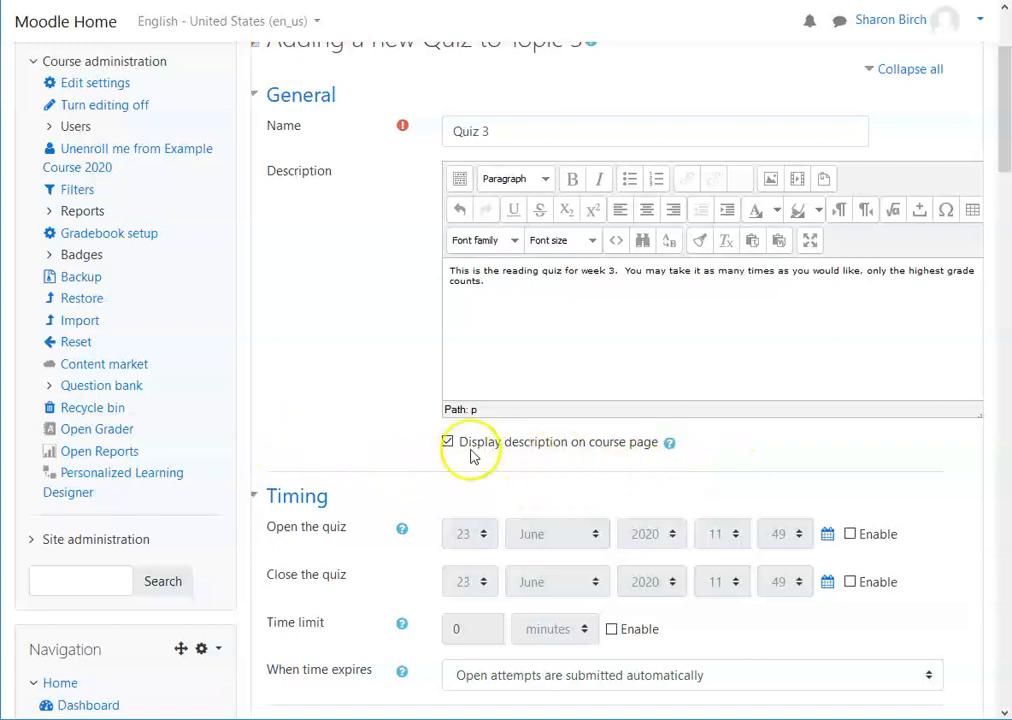
scroll(366, 413, down, 2)
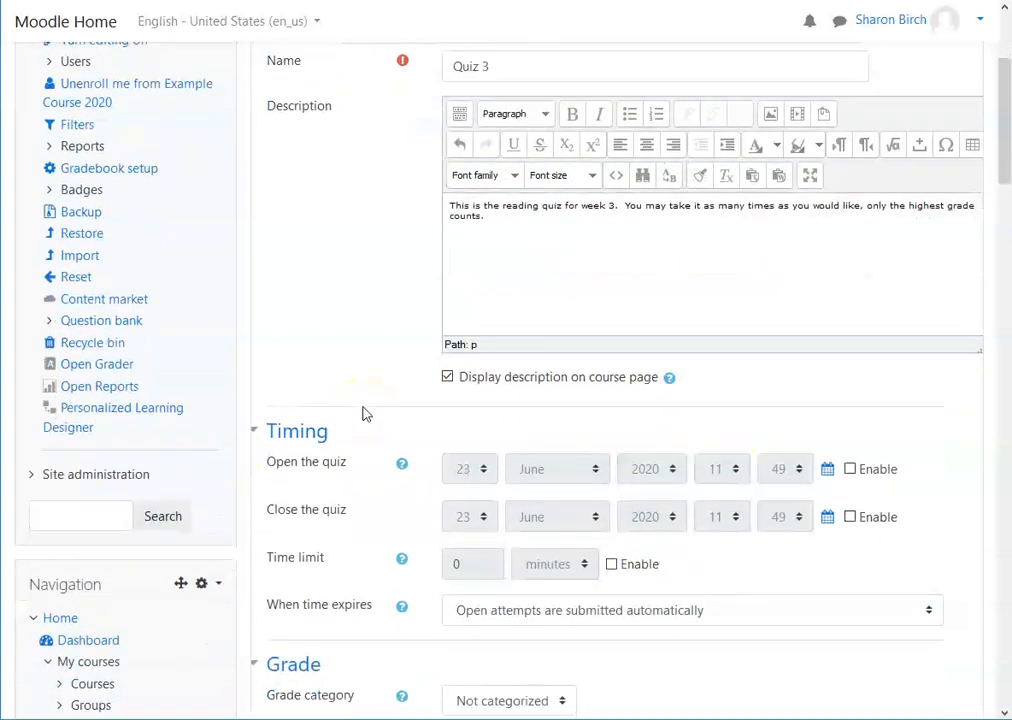
scroll(375, 350, down, 2)
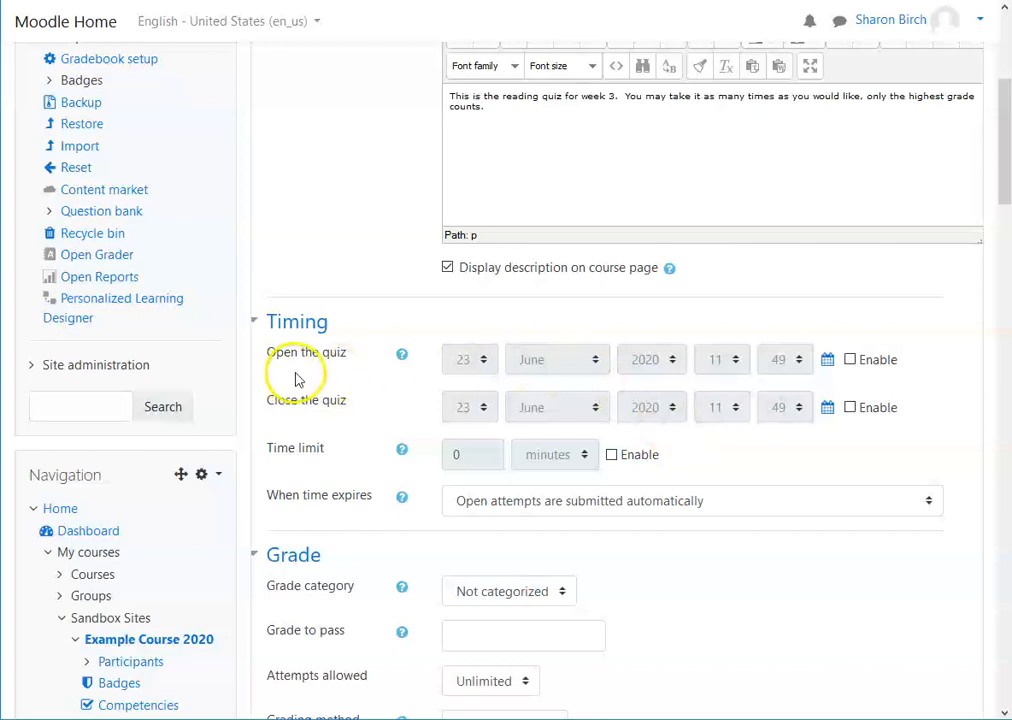
click(849, 360)
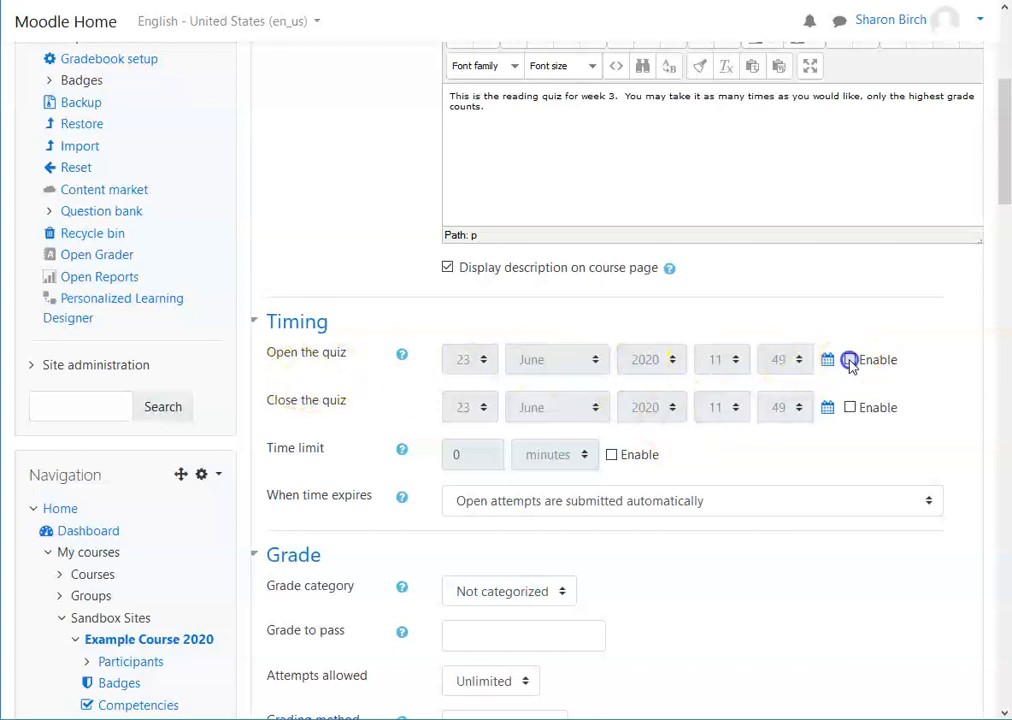
click(736, 362)
drag(745, 548, 741, 636)
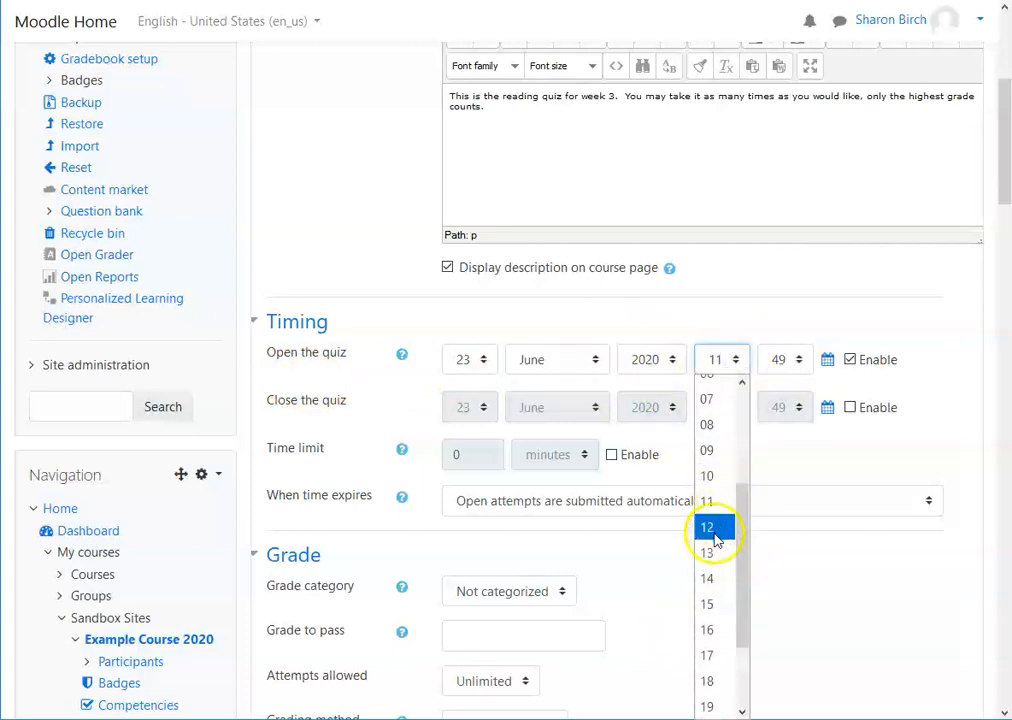
click(714, 553)
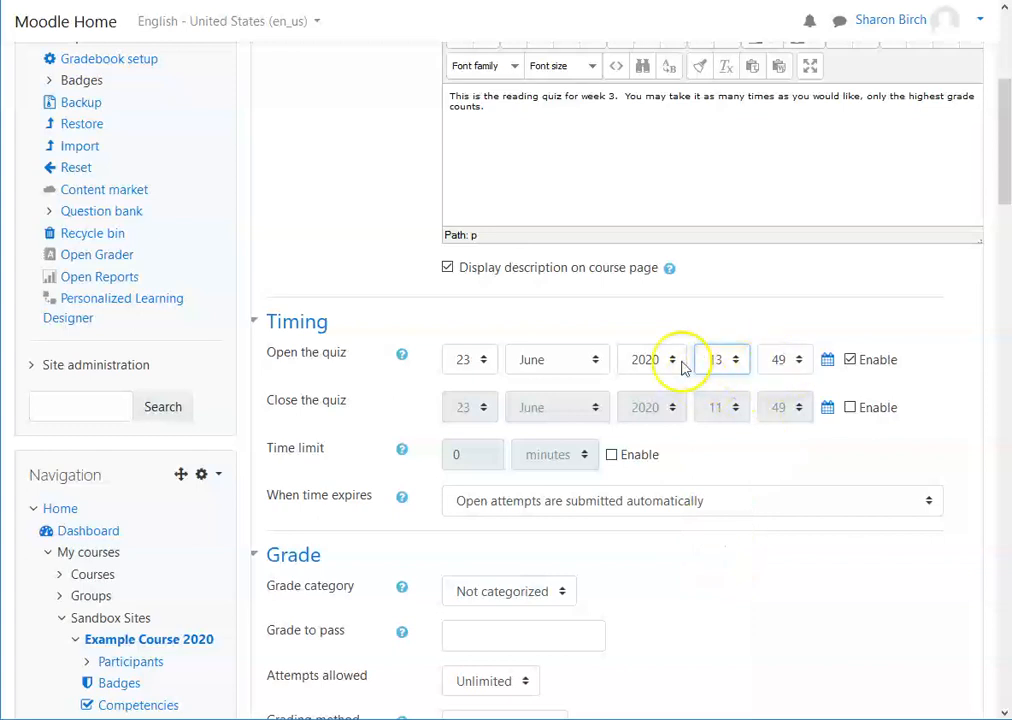
click(481, 358)
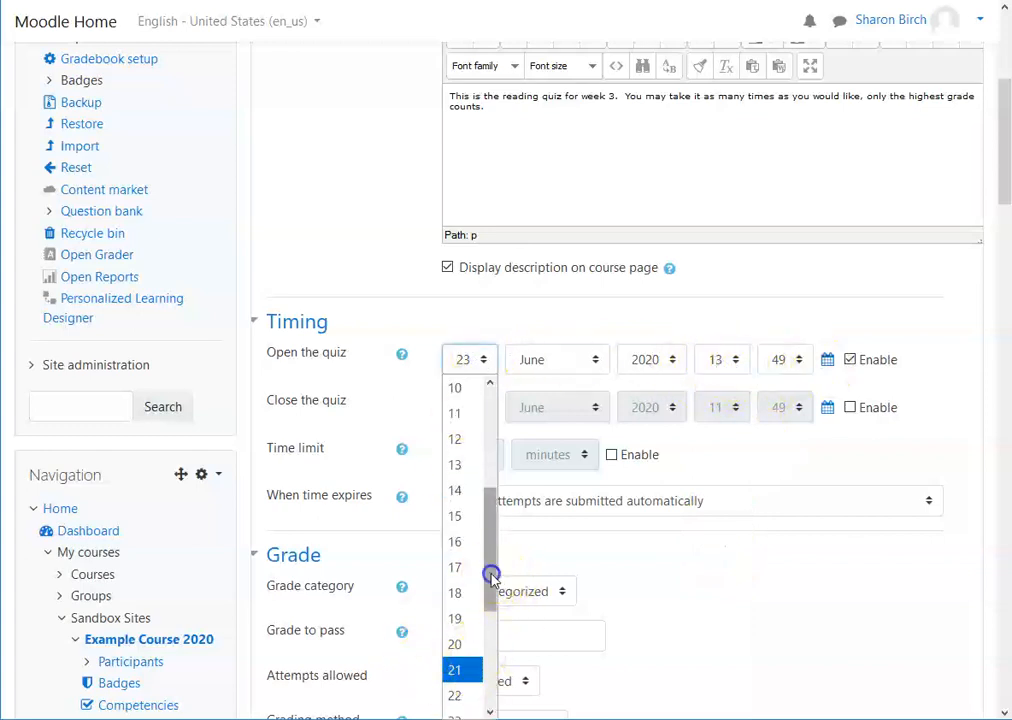
drag(488, 576, 490, 625)
click(480, 631)
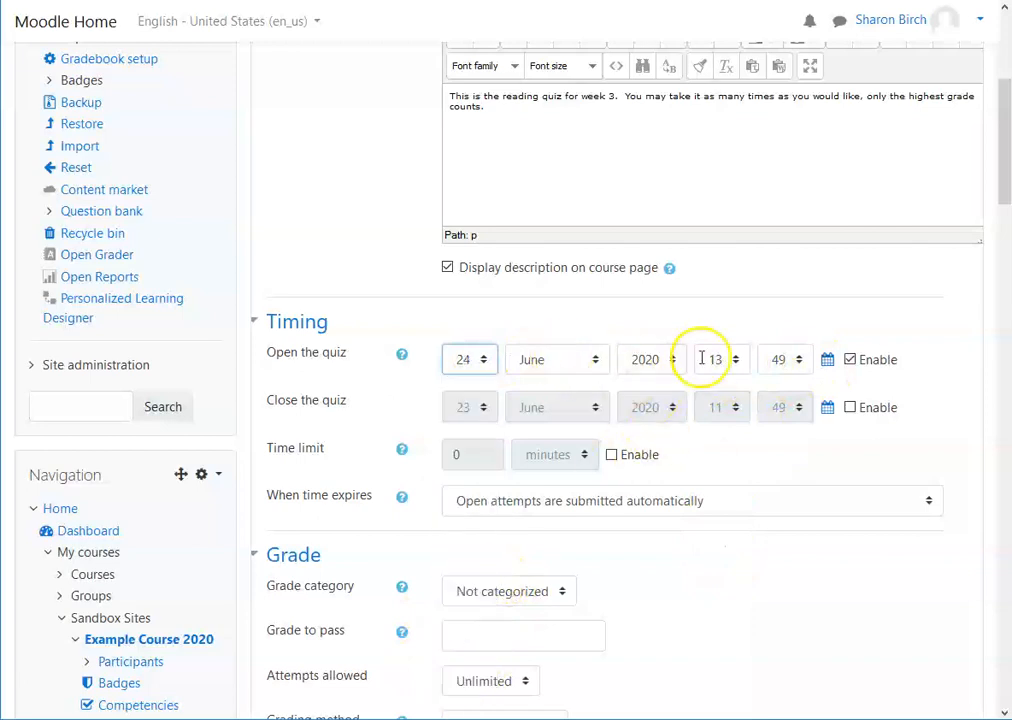
click(795, 359)
drag(807, 616, 818, 415)
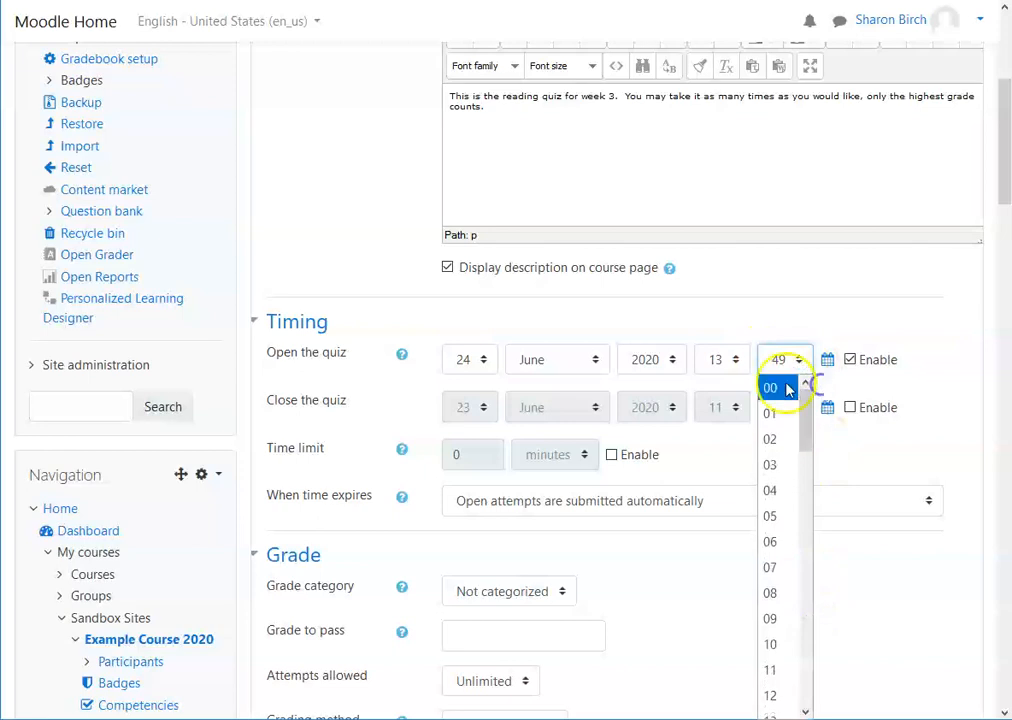
click(790, 387)
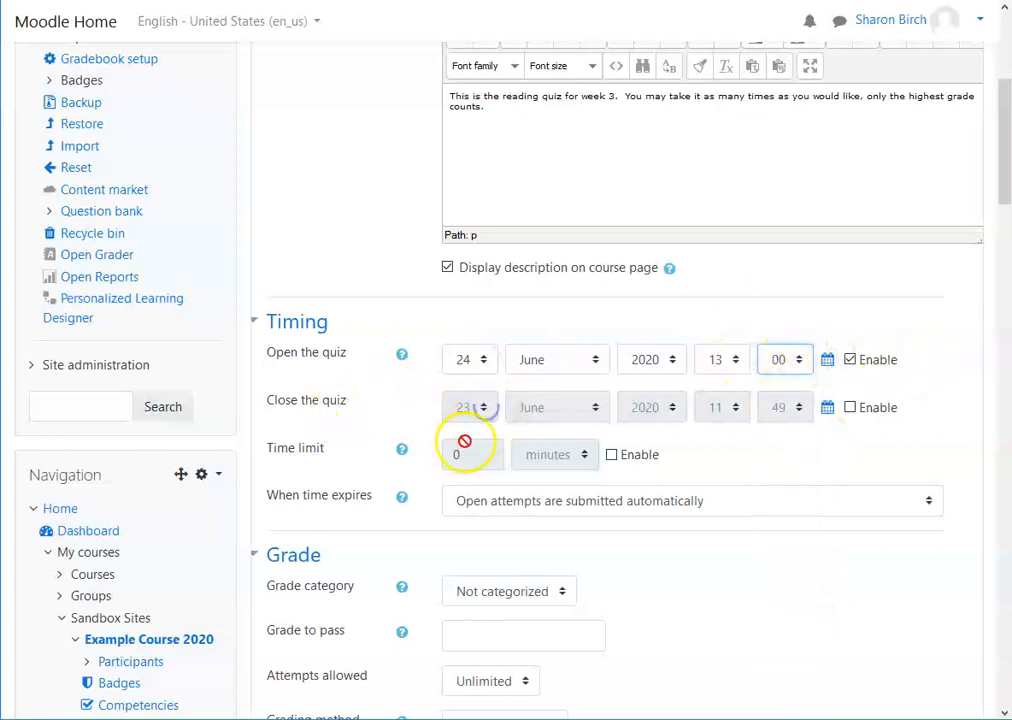
Step: Enable the quiz closing time and set it to 24 June 2020 with hour 14
click(849, 408)
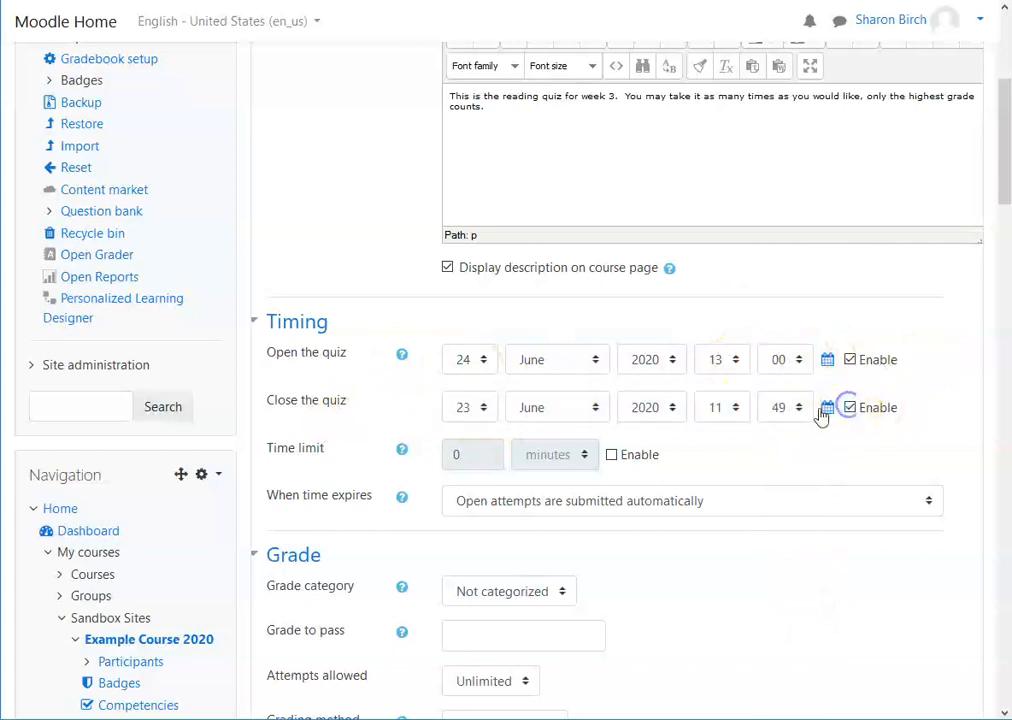
click(479, 408)
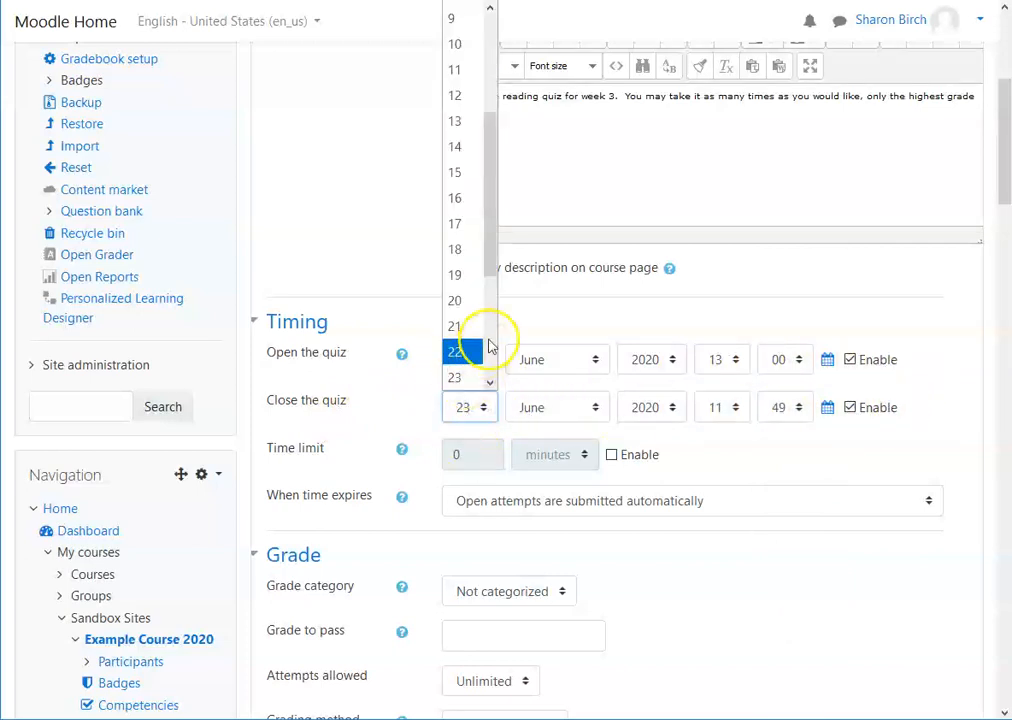
click(490, 388)
click(461, 353)
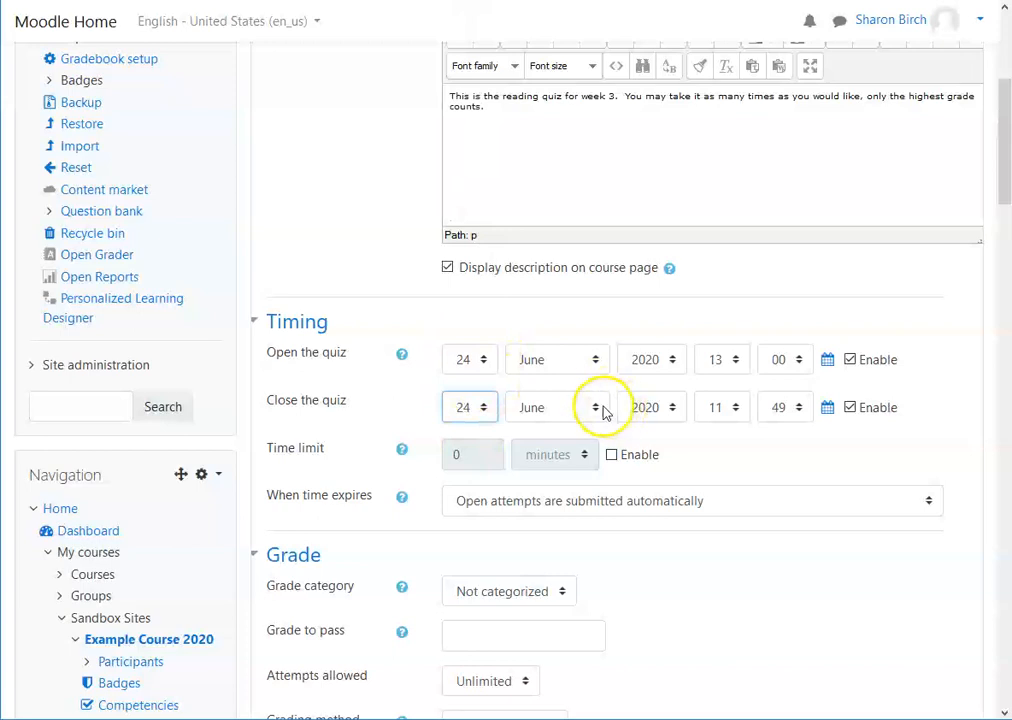
click(738, 409)
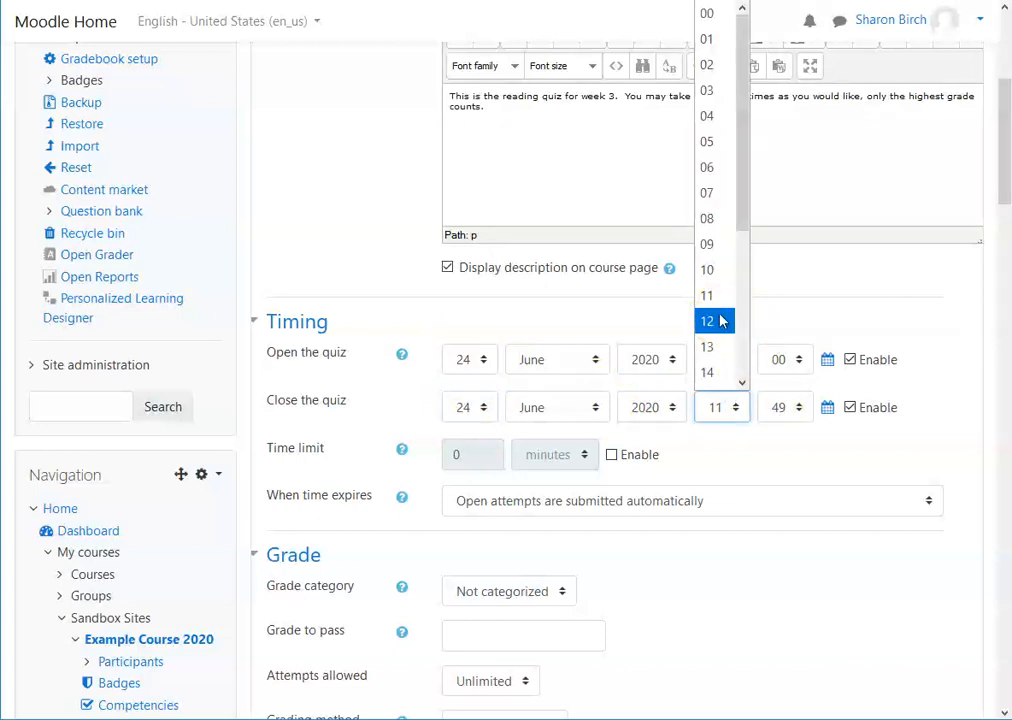
click(722, 372)
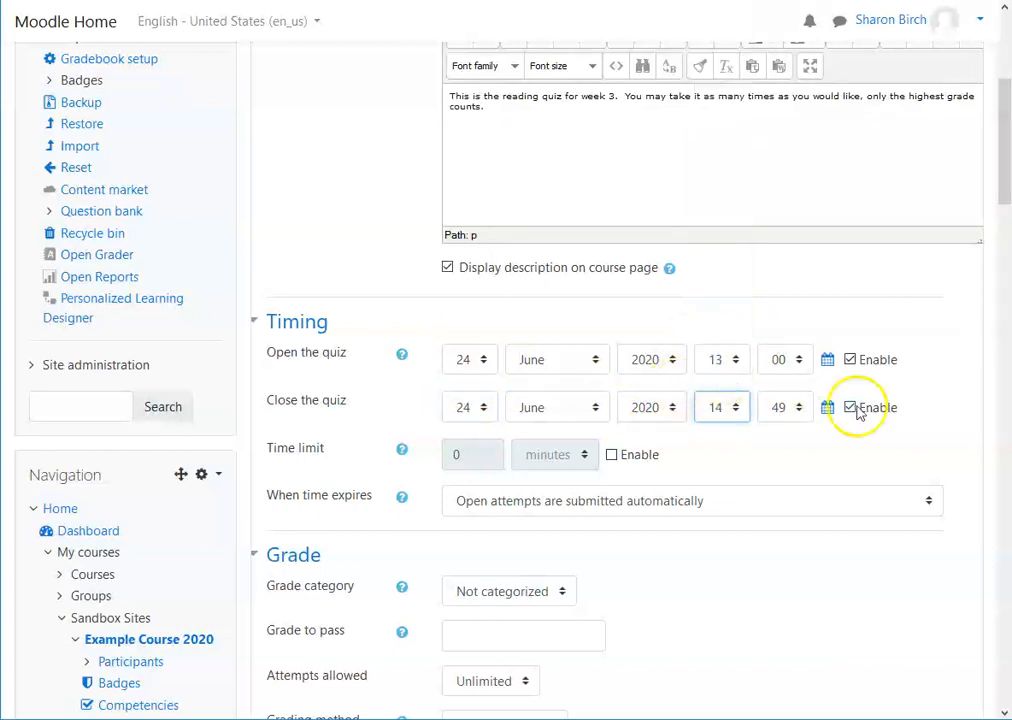
Step: Set the quiz closing time to 26 June 2020, 14:00
click(800, 407)
drag(808, 290, 820, 27)
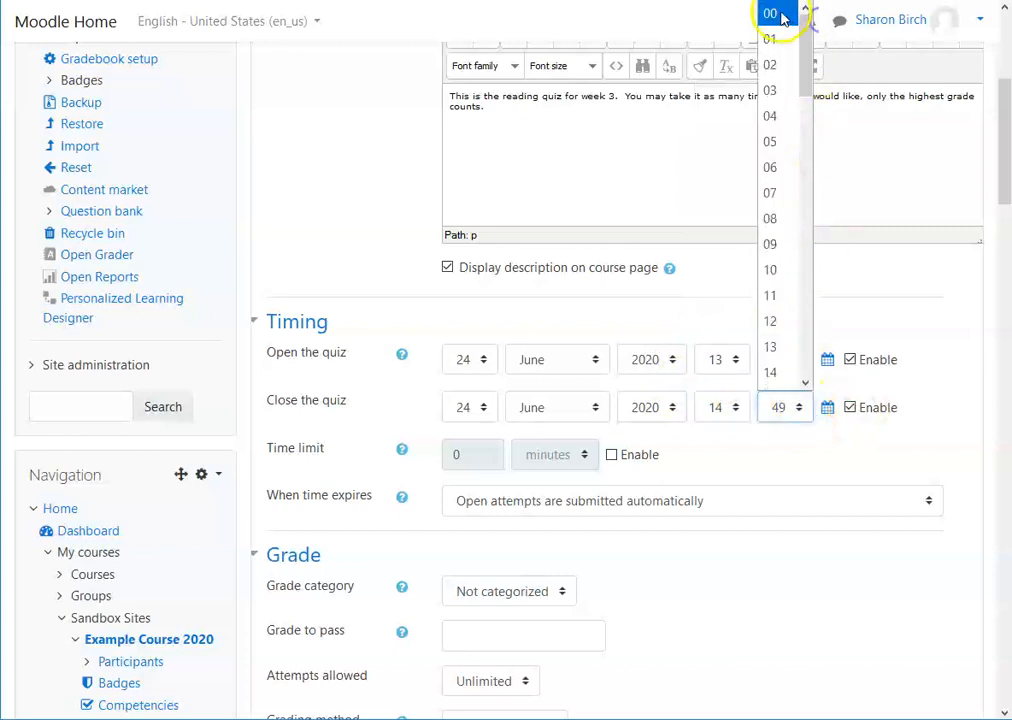
click(784, 18)
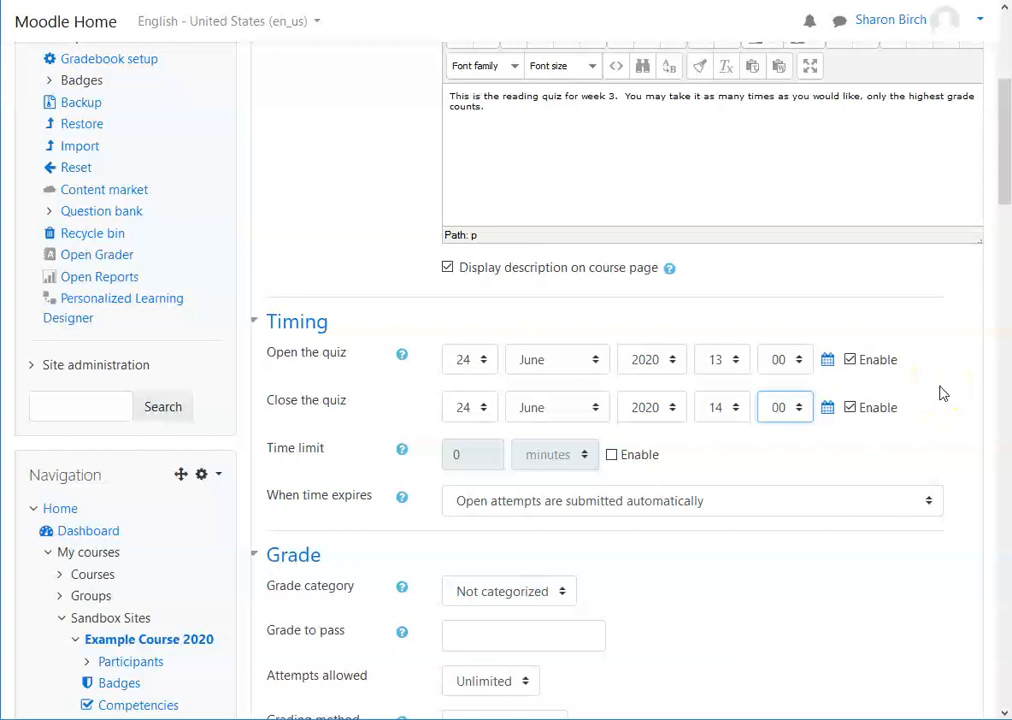
click(481, 407)
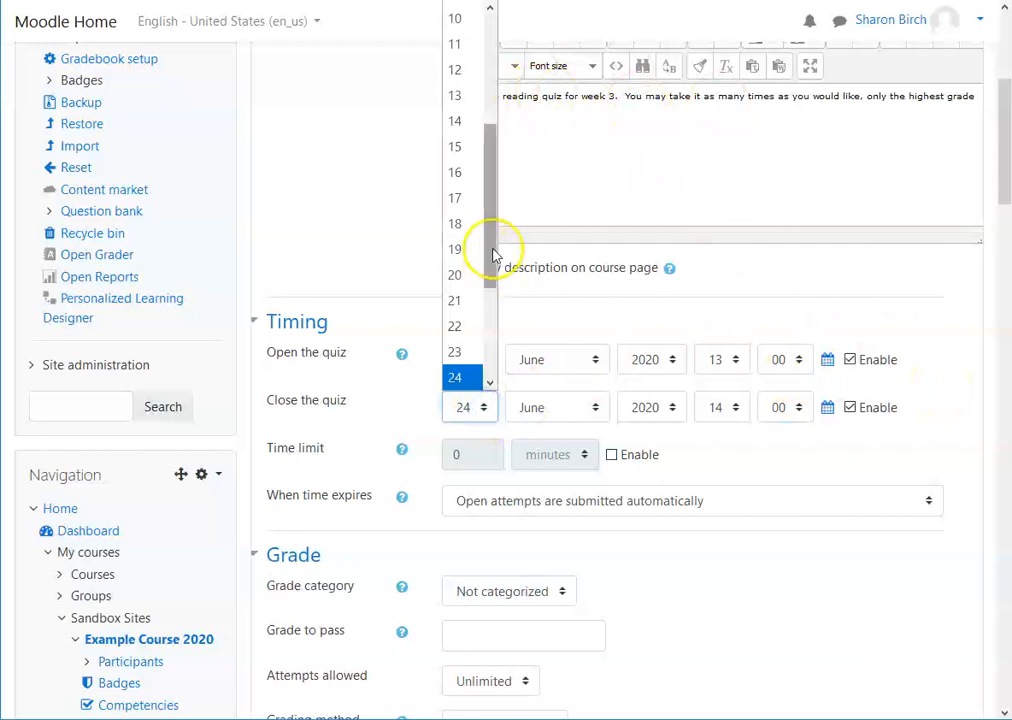
drag(492, 255, 492, 287)
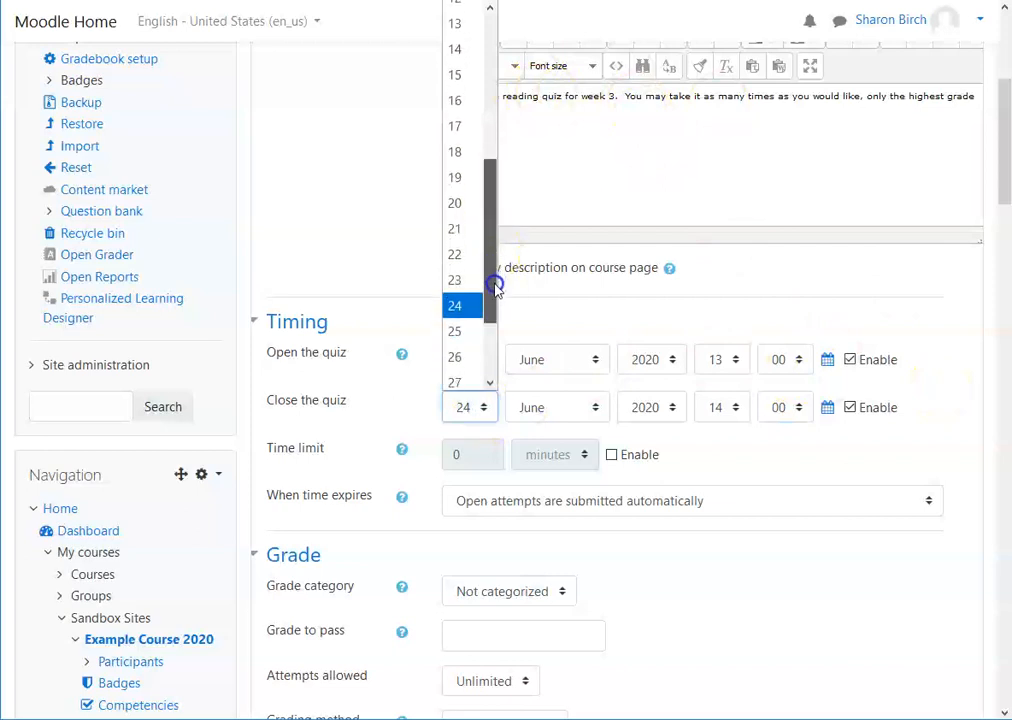
click(457, 352)
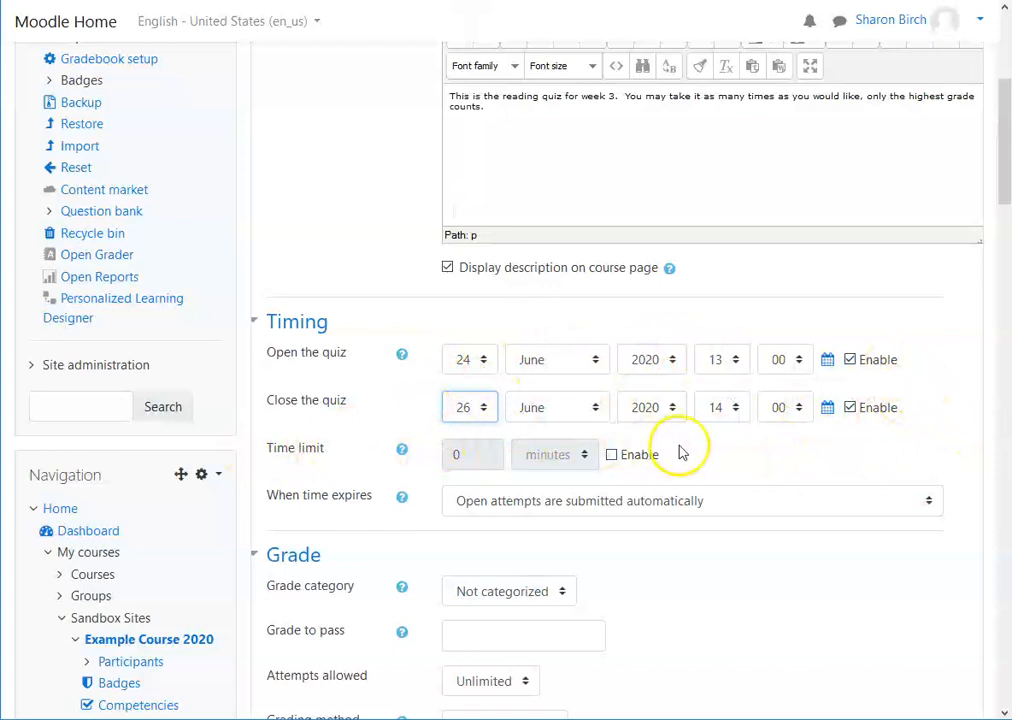
Step: Enable the quiz time limit and set it to 10 minutes
click(612, 455)
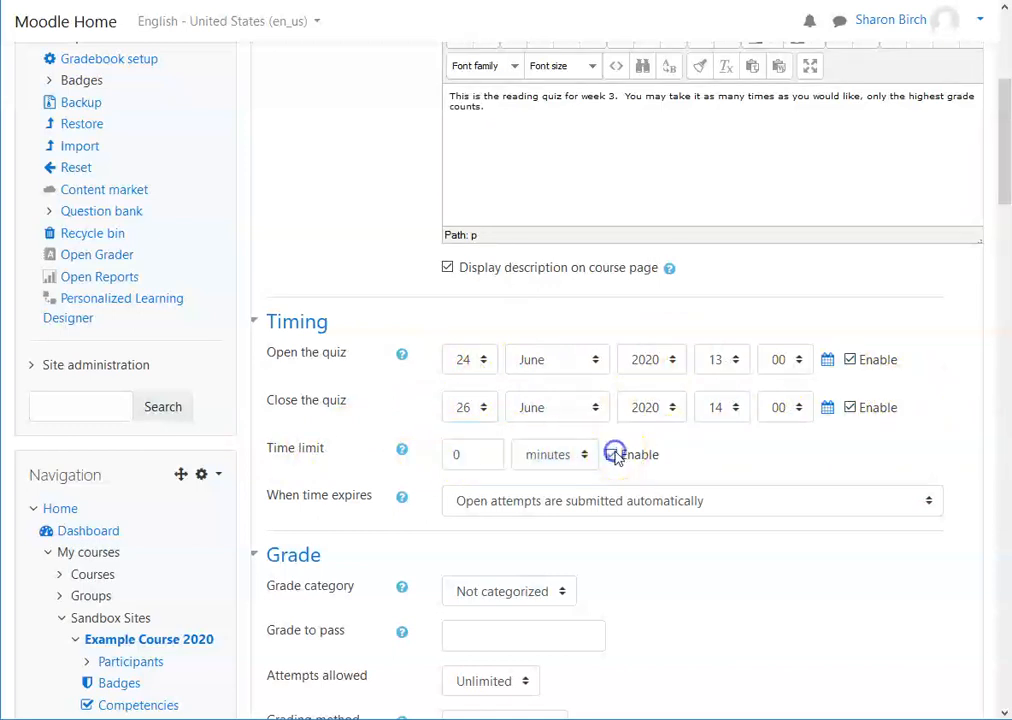
click(452, 453)
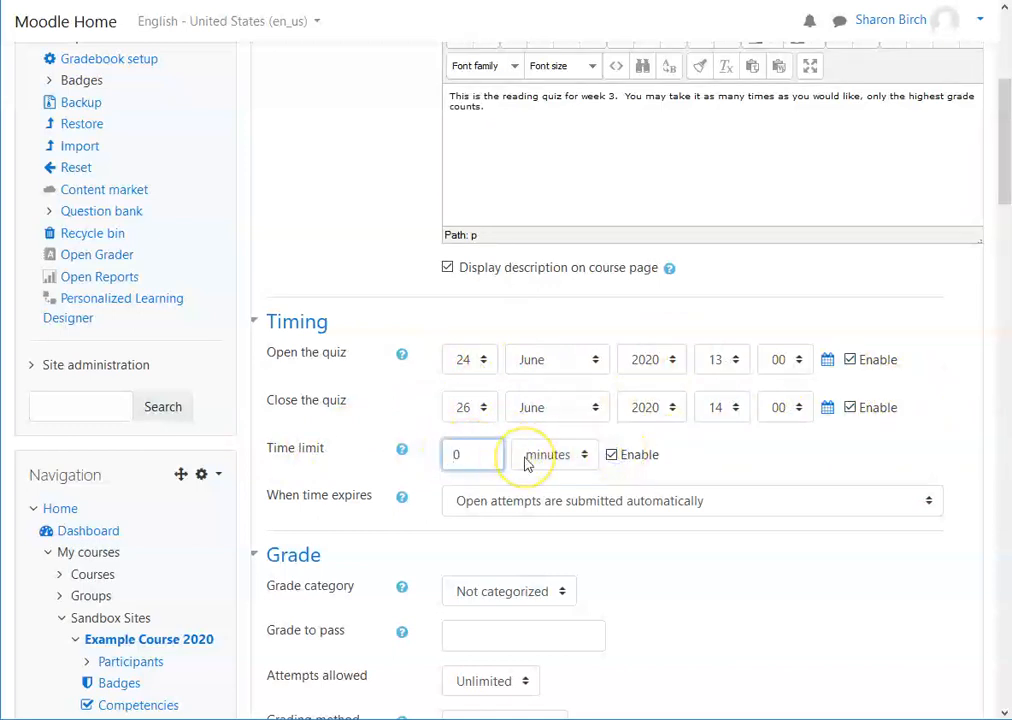
text(1)
click(672, 455)
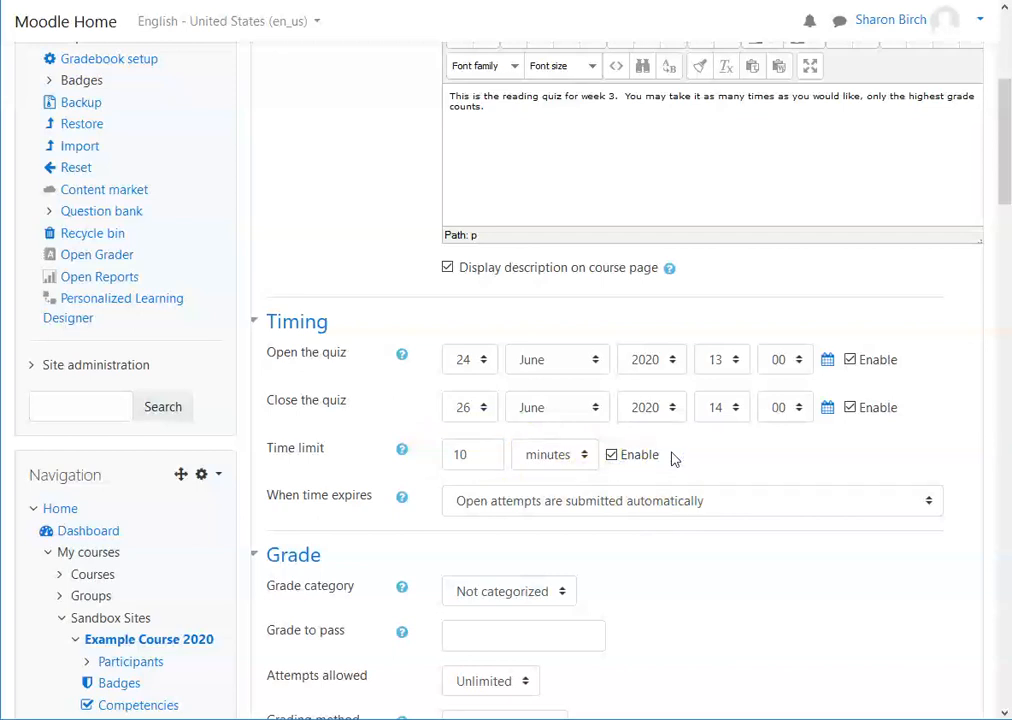
click(585, 457)
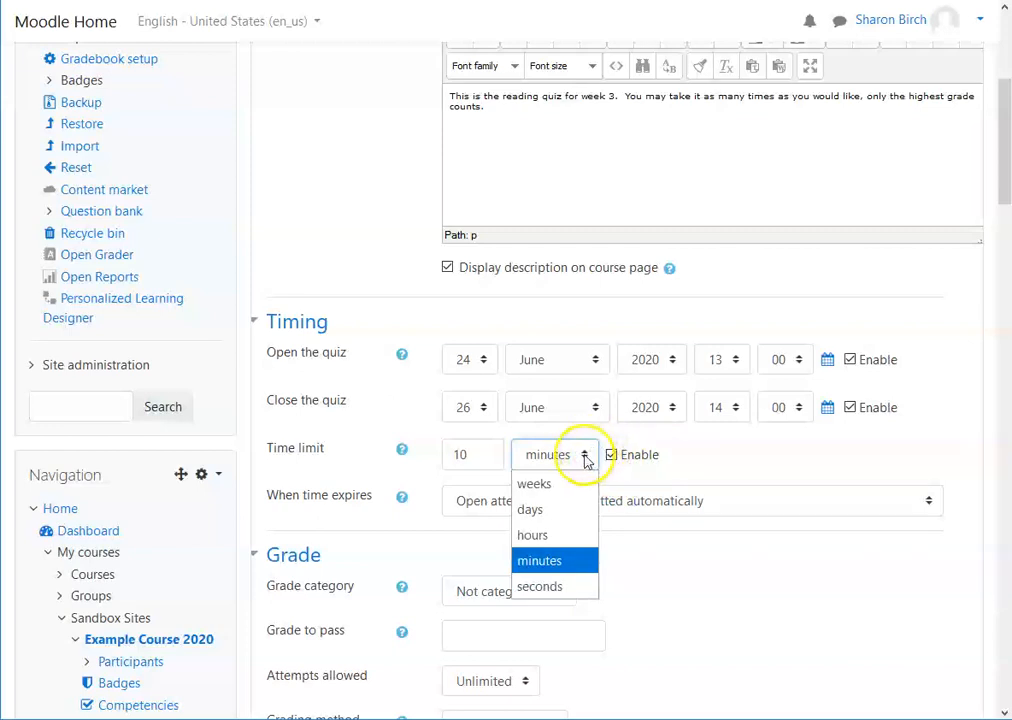
click(586, 458)
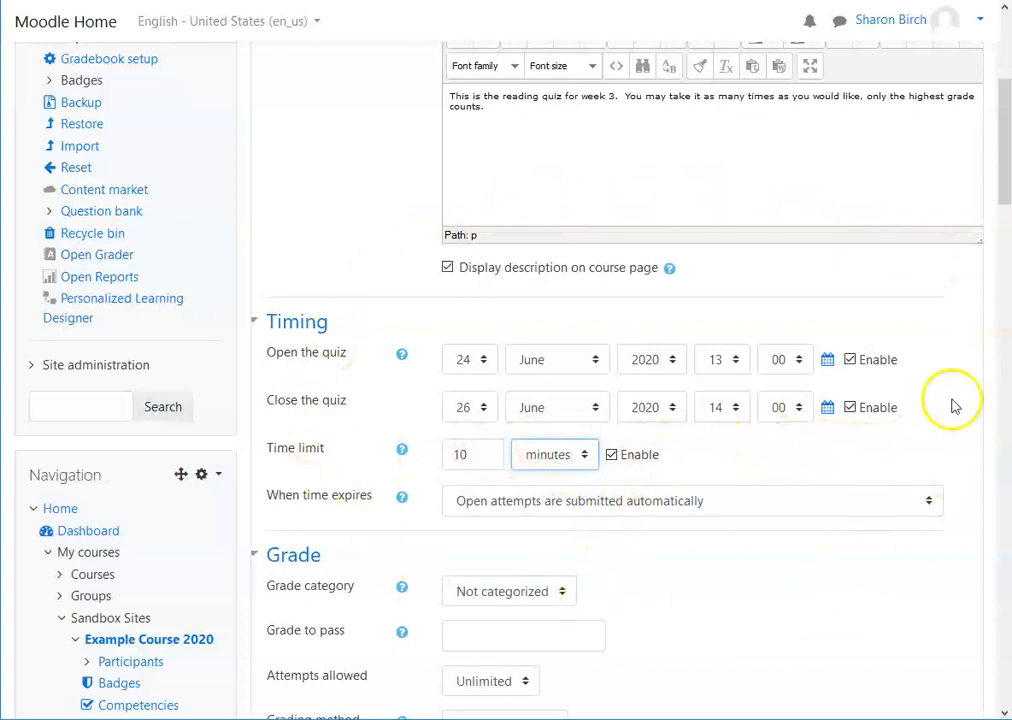
Step: Review the grade category, attempts allowed and grading method options in the Grade section
scroll(858, 455, down, 4)
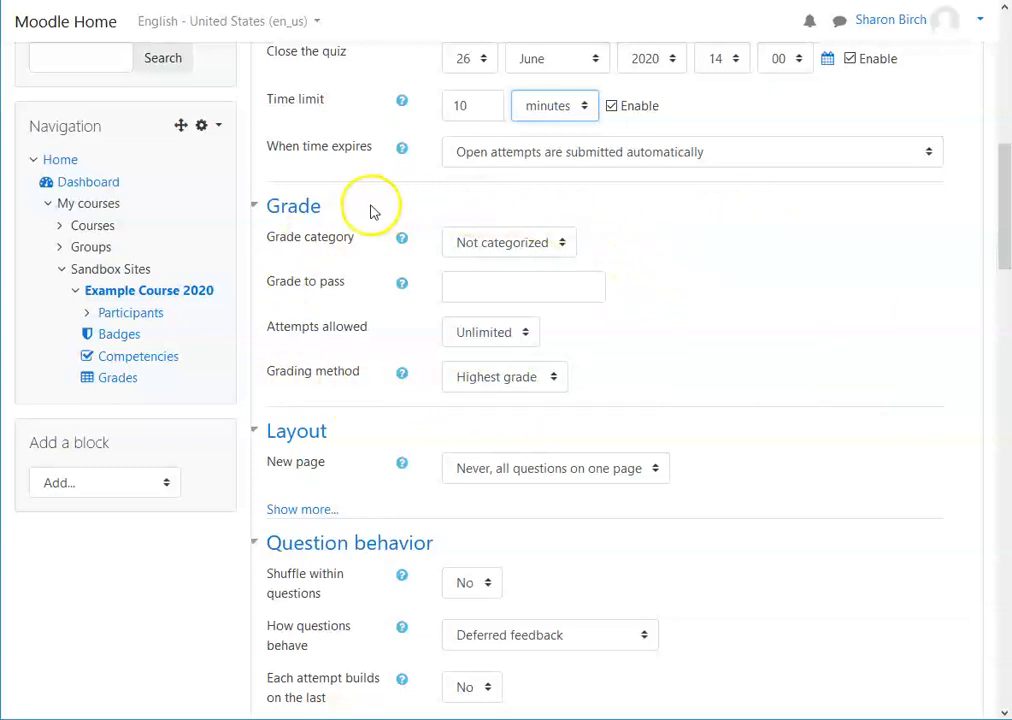
click(563, 243)
click(563, 243)
click(563, 243)
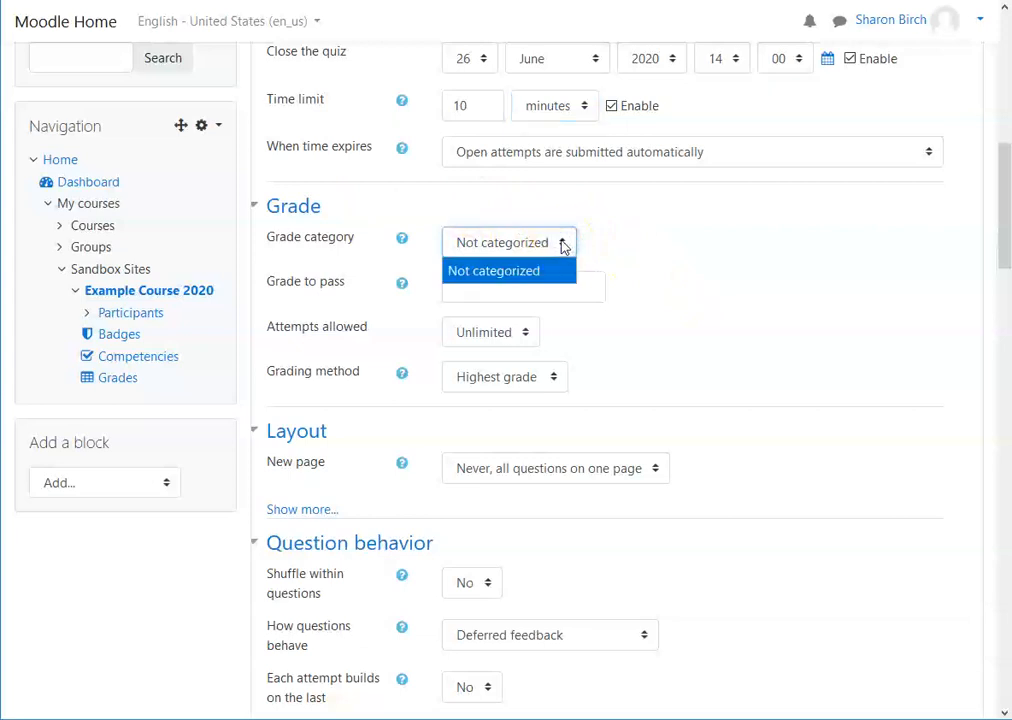
click(693, 224)
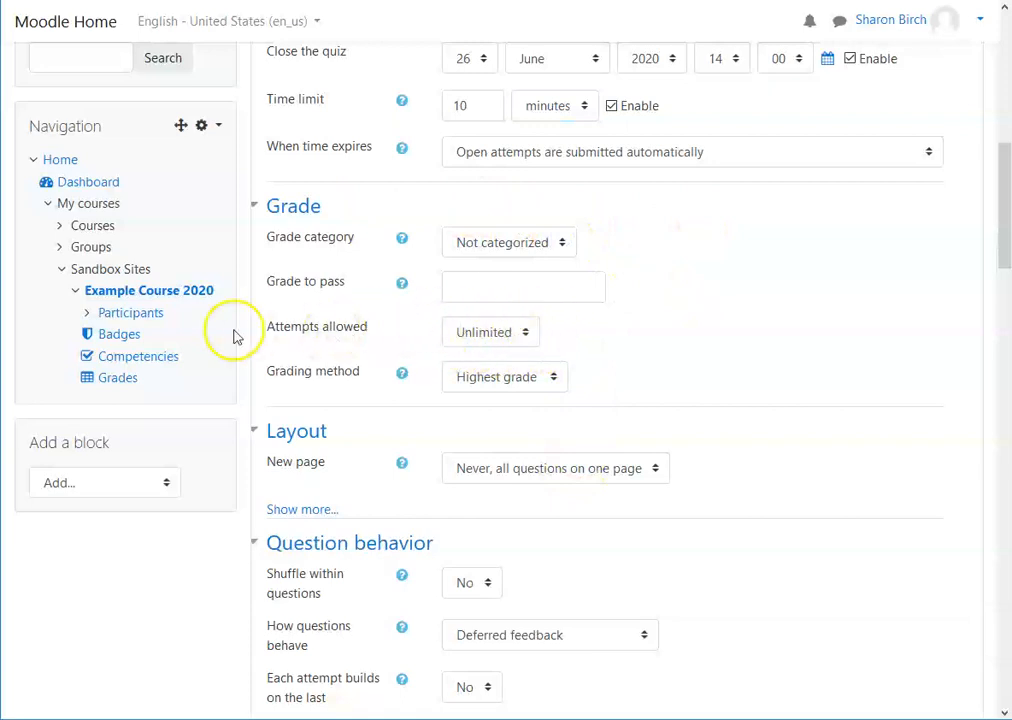
click(528, 338)
click(527, 337)
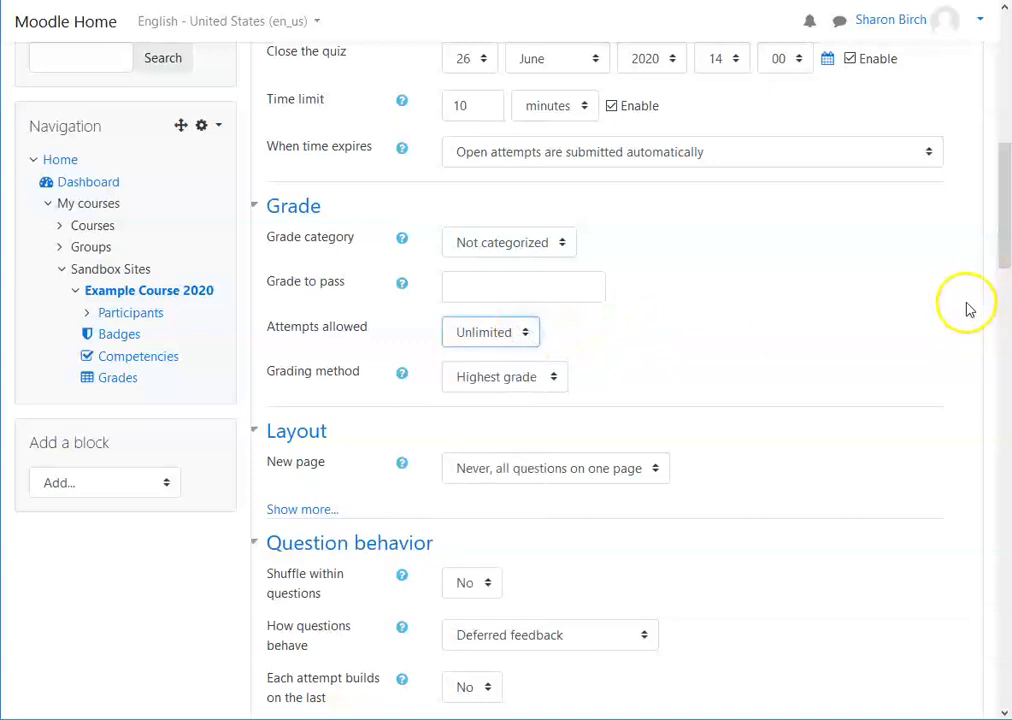
click(556, 379)
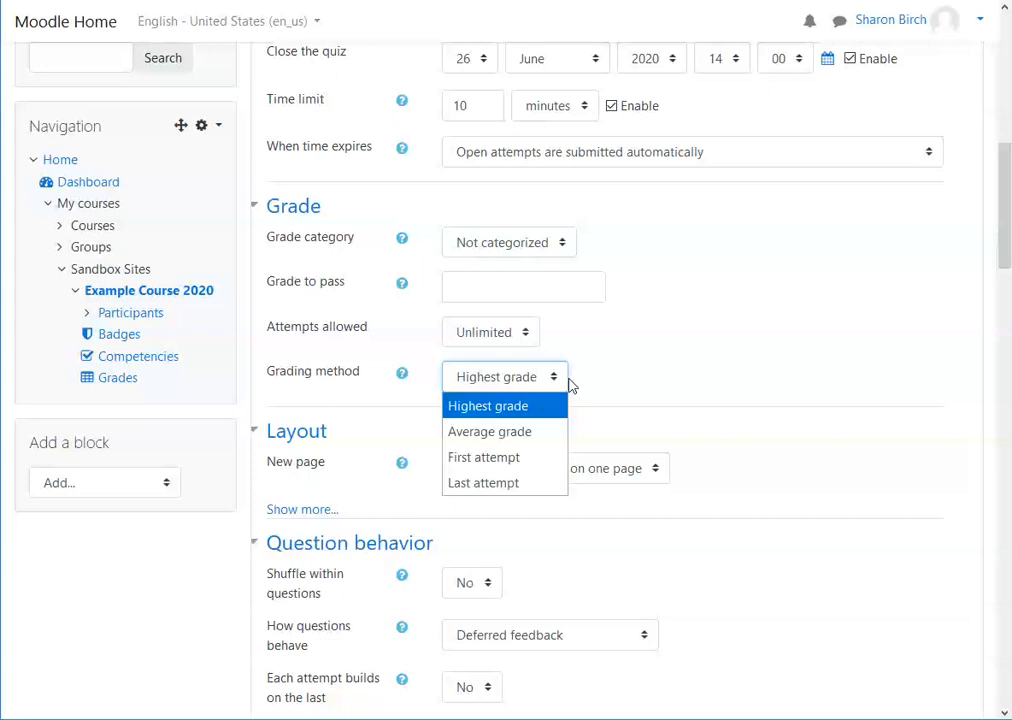
click(492, 406)
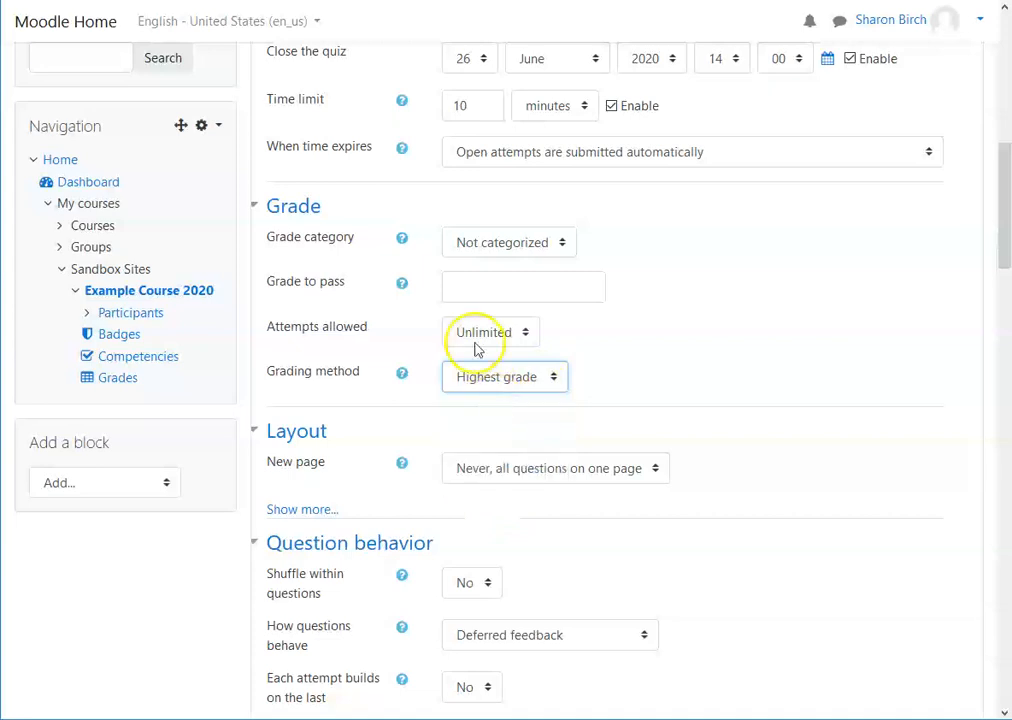
Step: Show more layout settings and review the new page options
scroll(829, 357, down, 2)
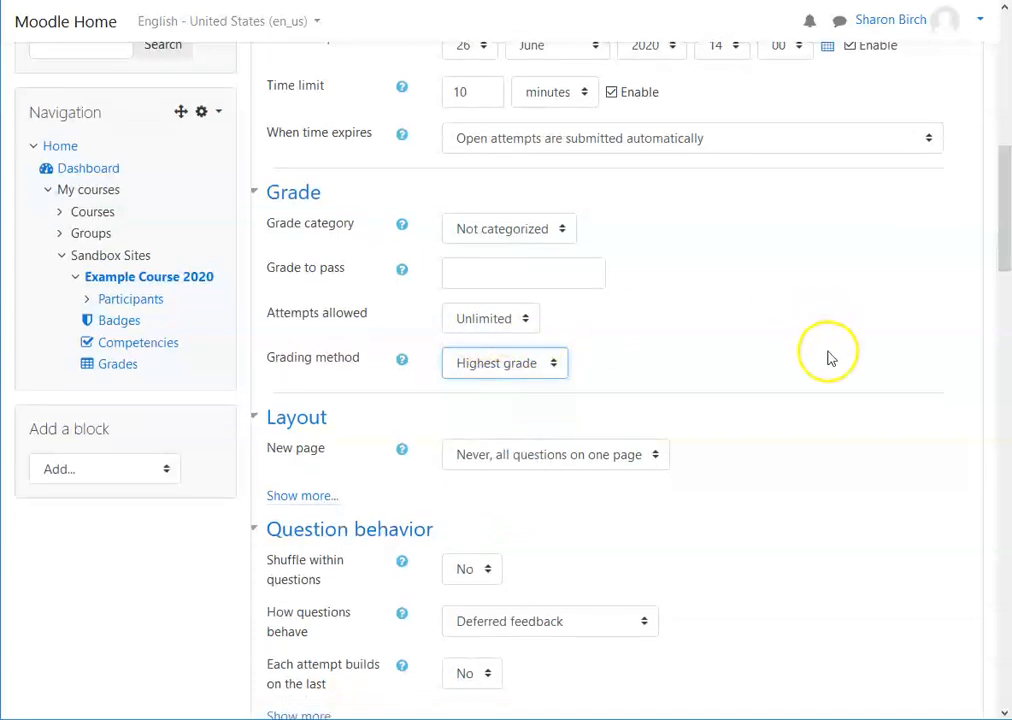
scroll(829, 357, down, 1)
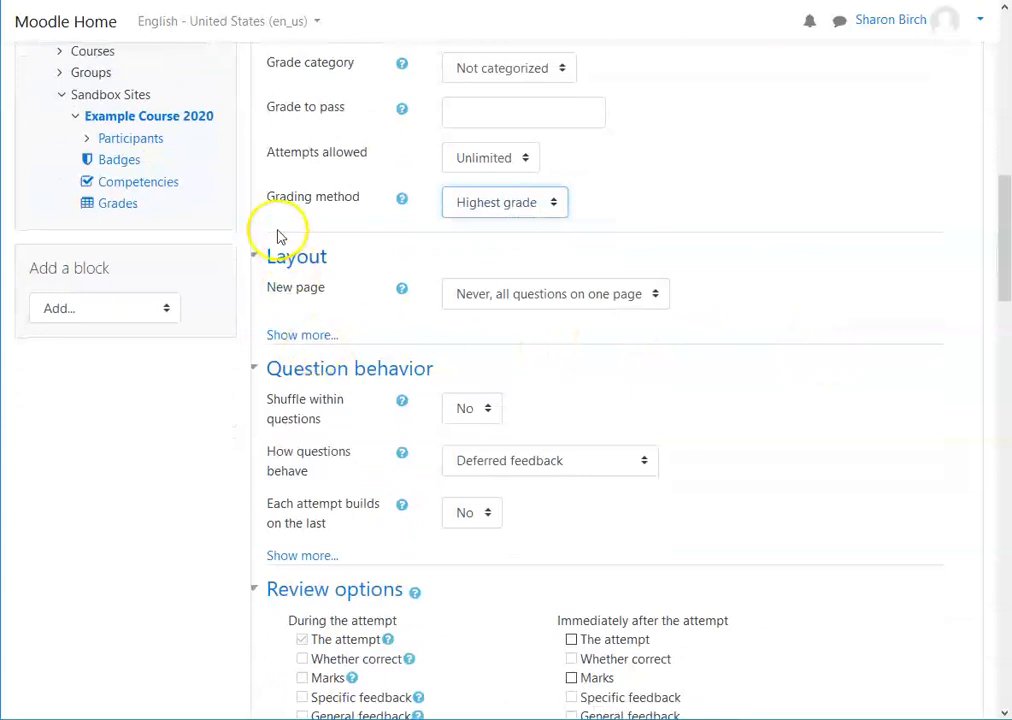
click(301, 340)
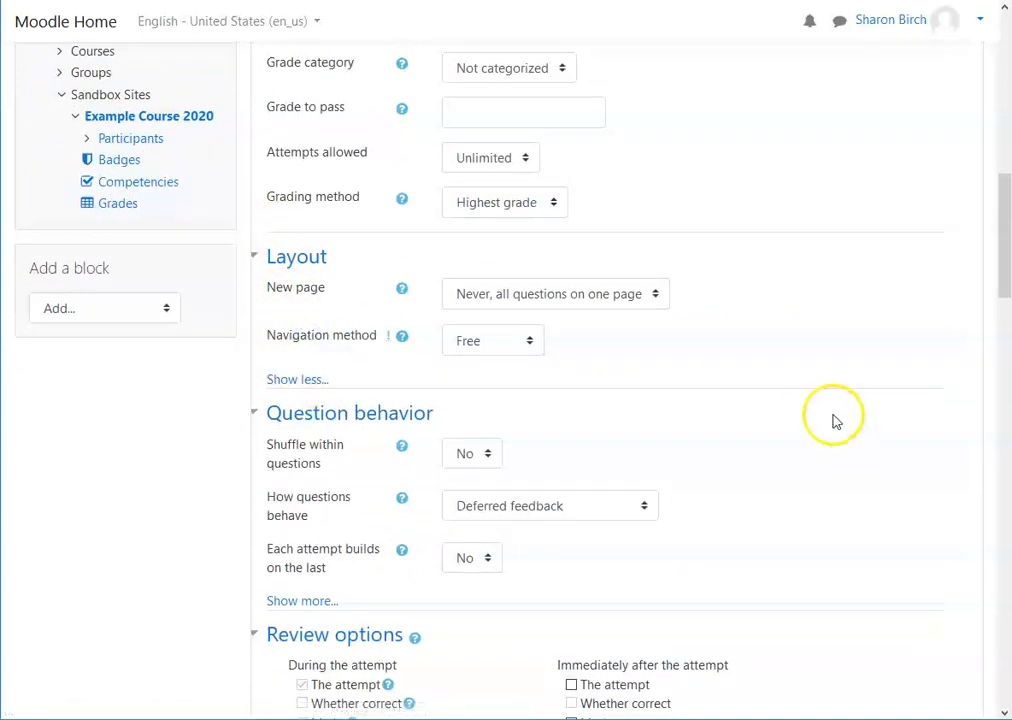
click(658, 295)
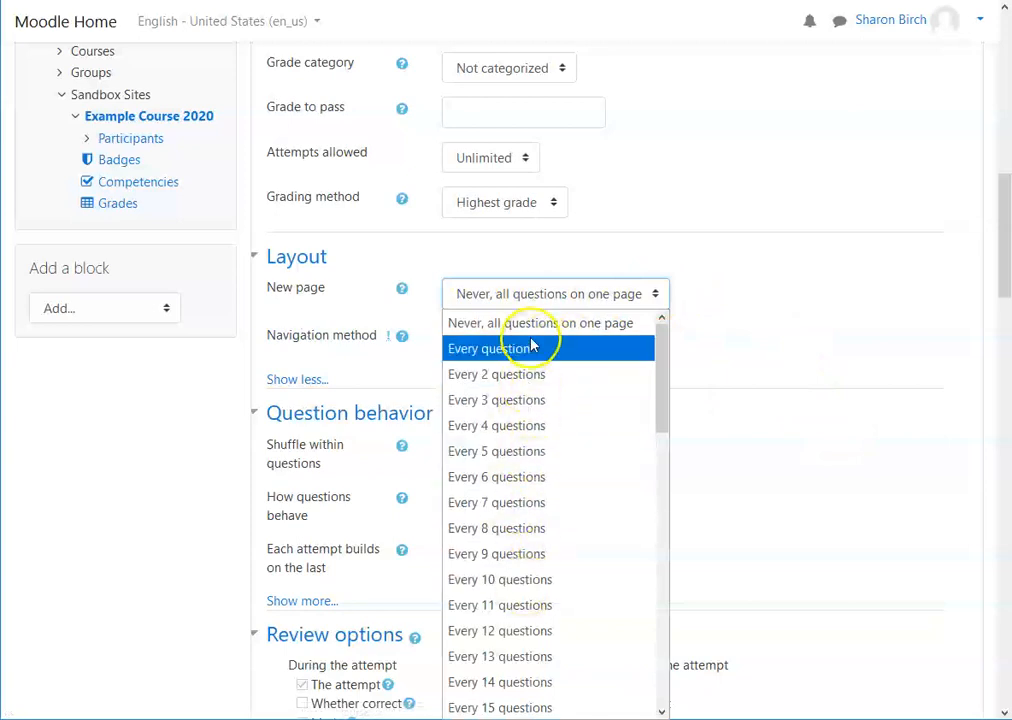
drag(661, 362, 691, 325)
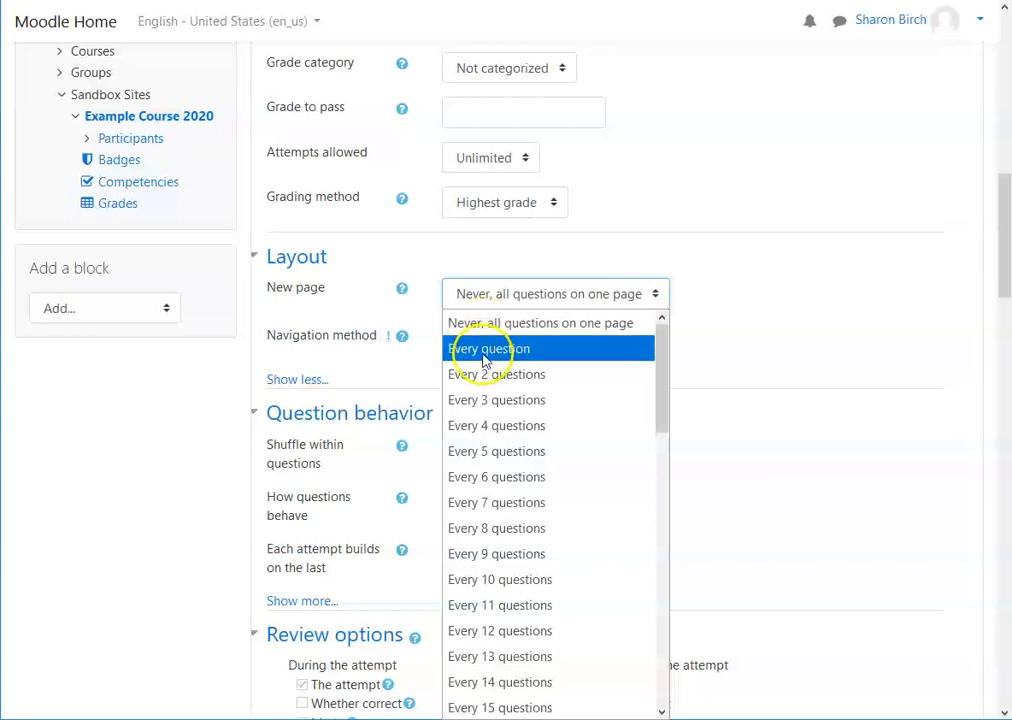
click(692, 240)
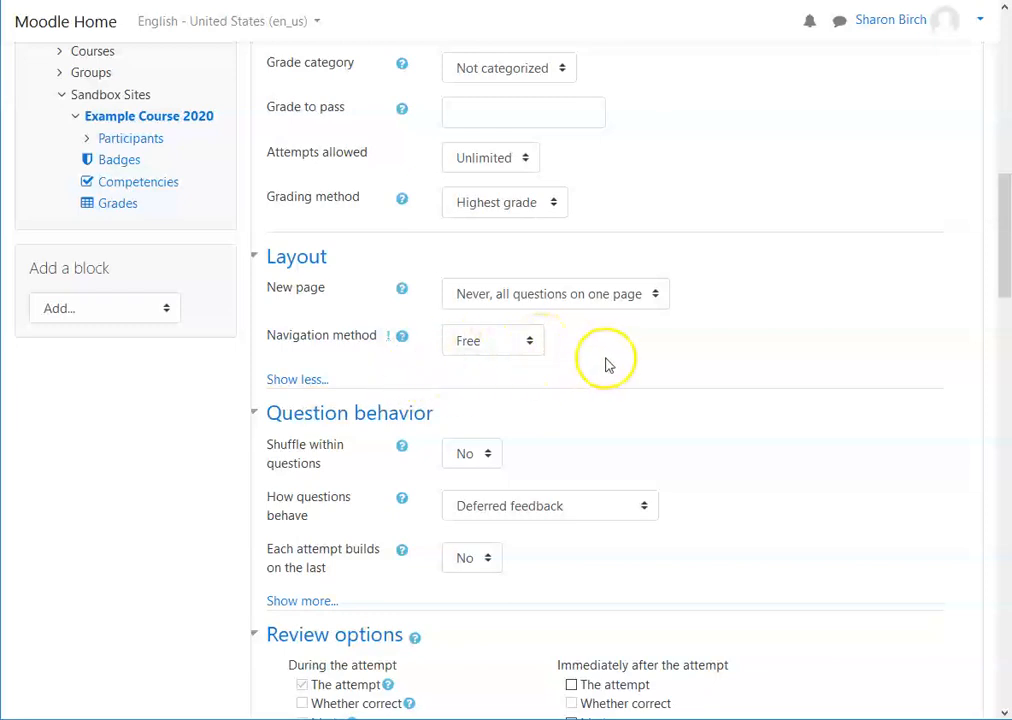
Step: Review the navigation method options and read the help for the layout settings
click(531, 343)
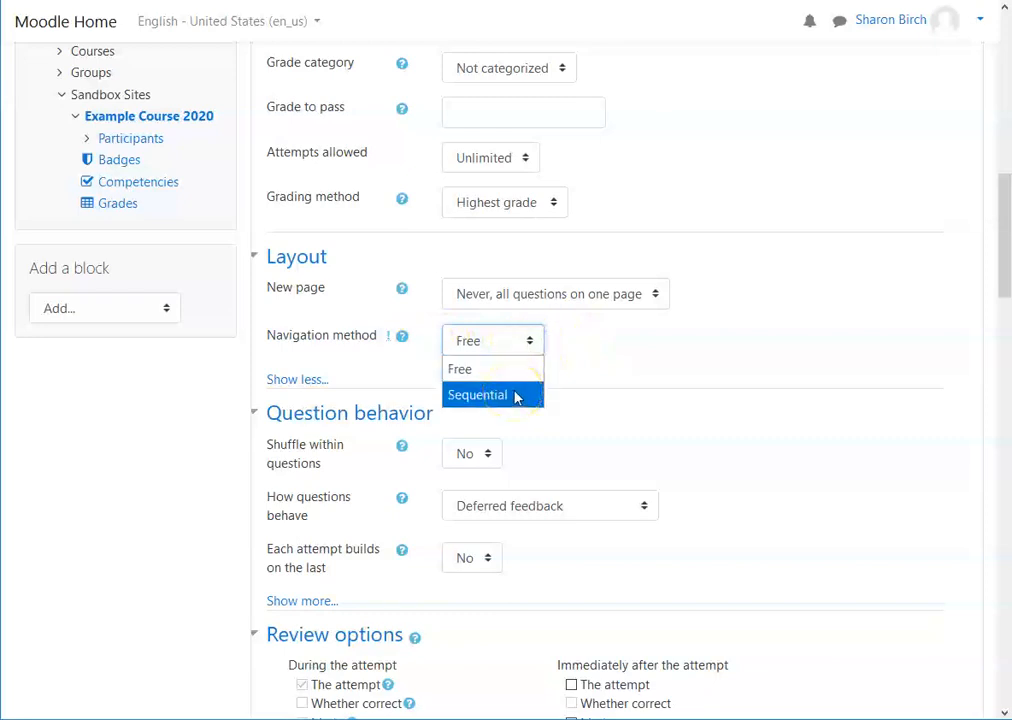
click(517, 369)
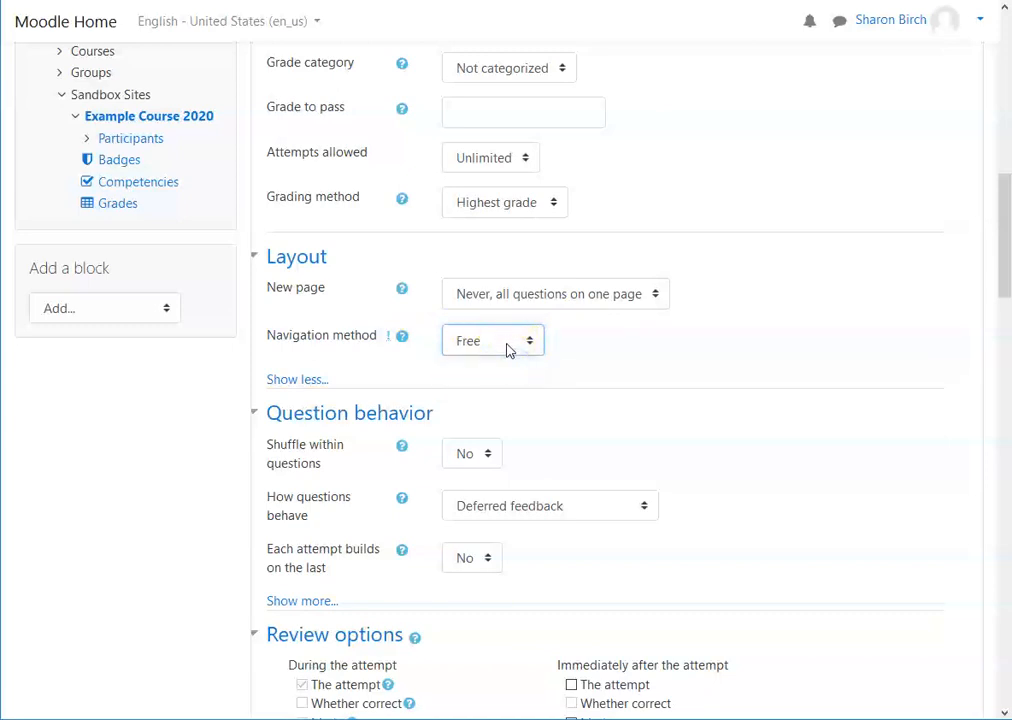
click(697, 352)
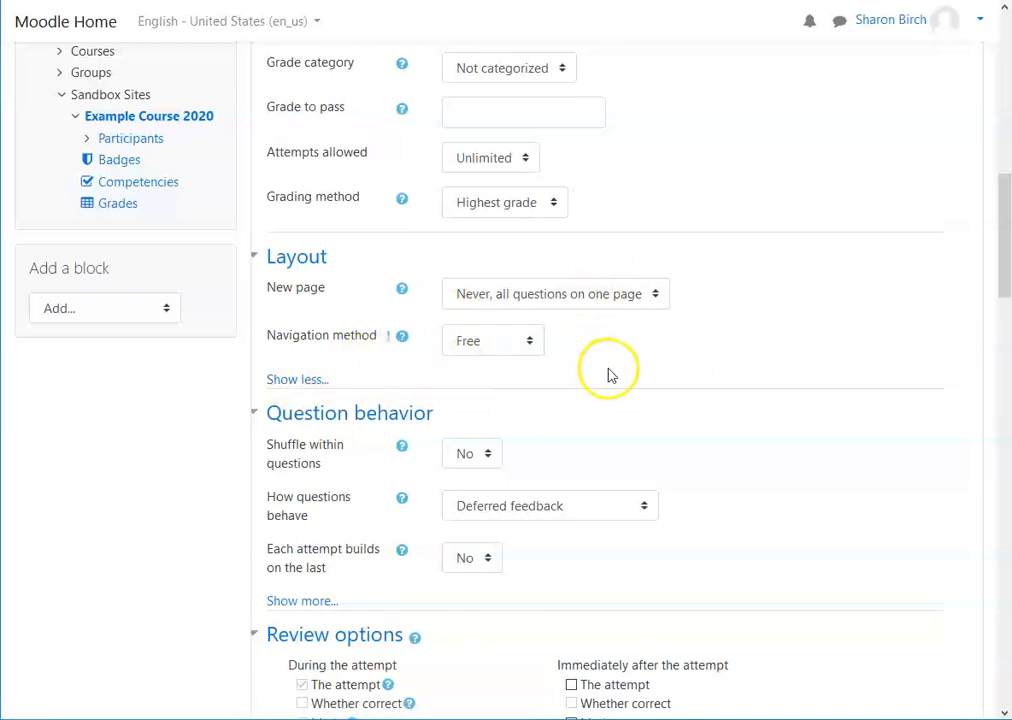
click(403, 338)
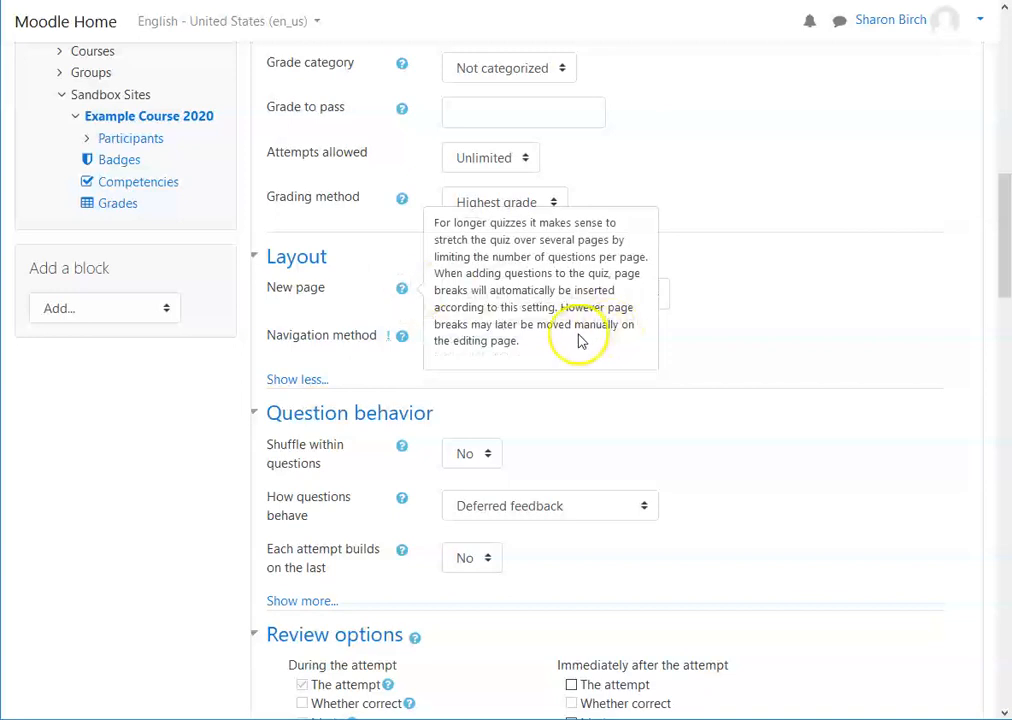
click(673, 306)
click(653, 296)
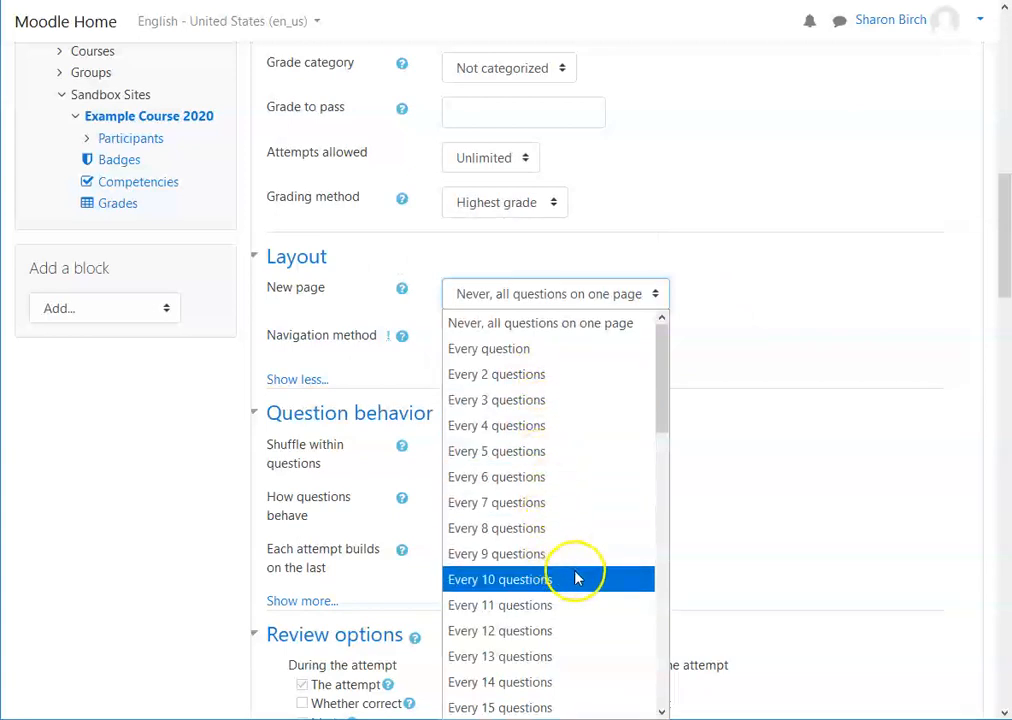
click(752, 290)
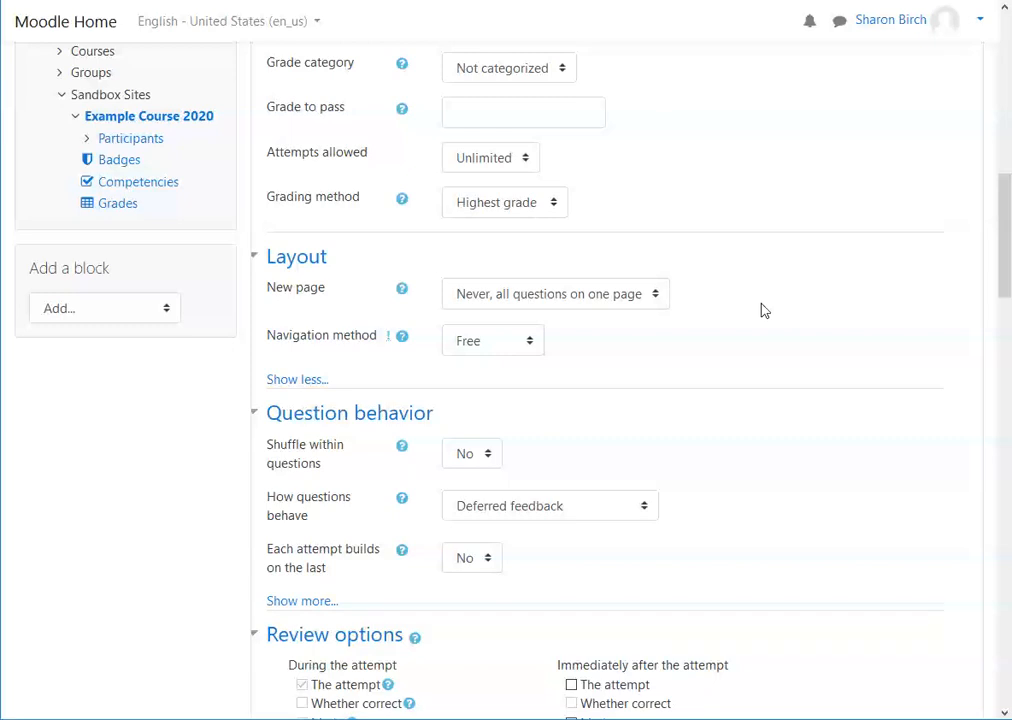
Step: Review the options for how questions behave and read that setting's help
scroll(727, 334, down, 3)
scroll(709, 296, down, 2)
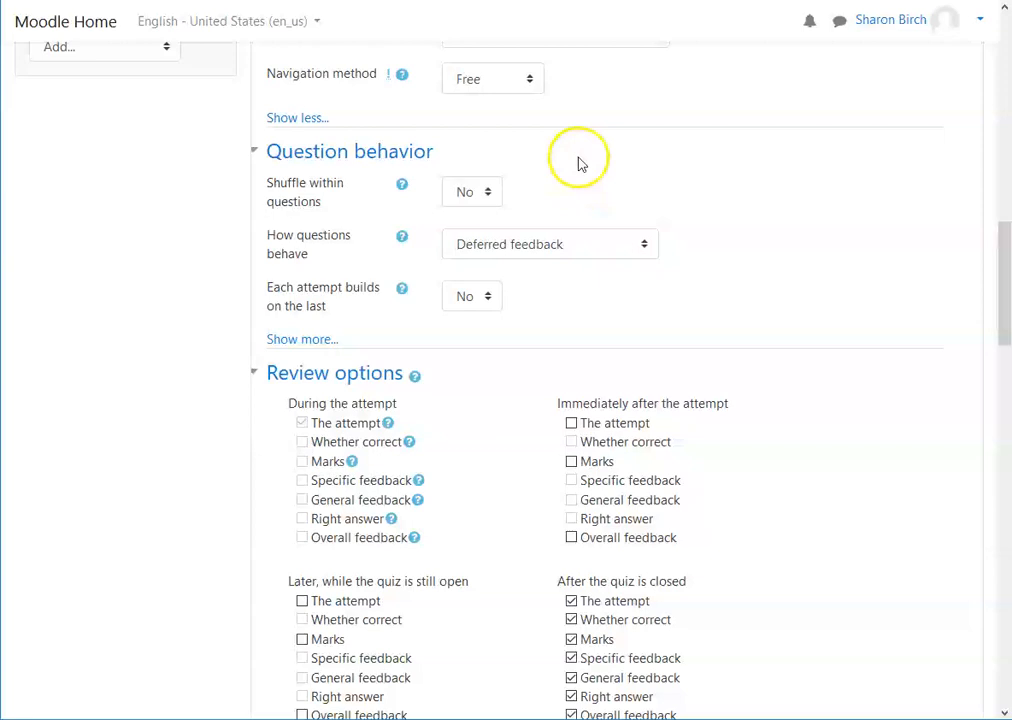
click(647, 245)
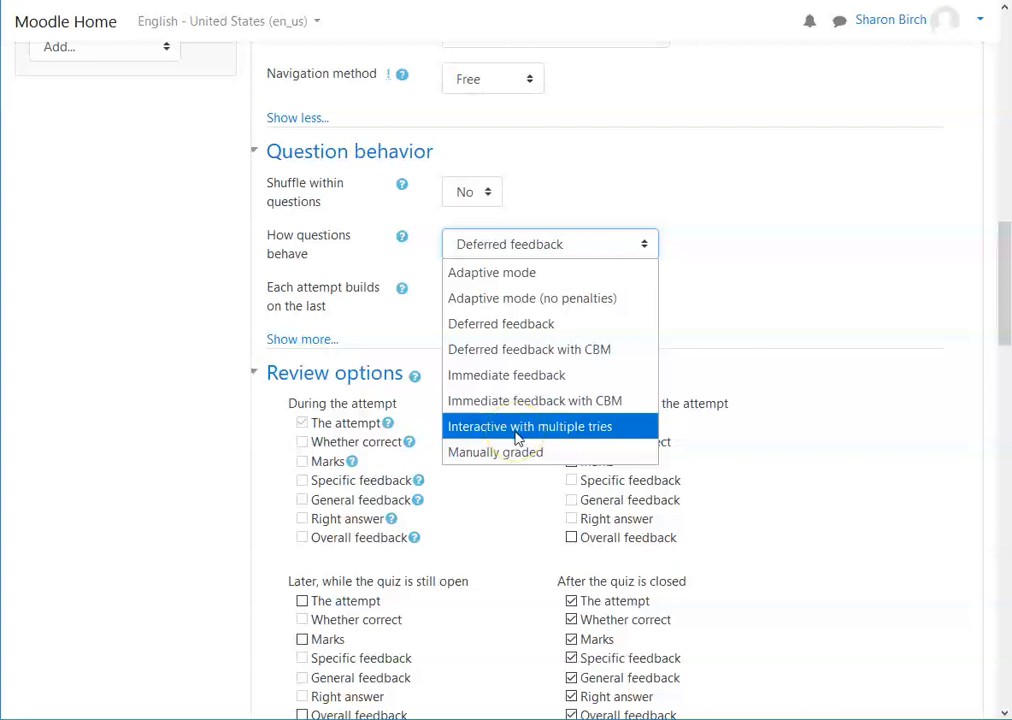
click(530, 324)
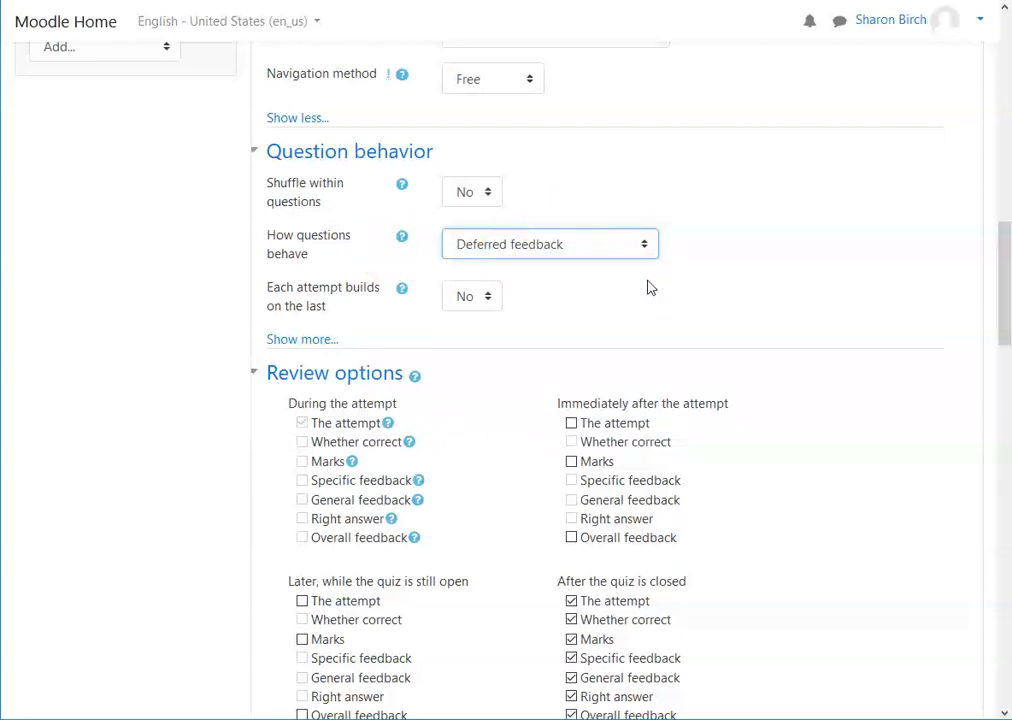
click(401, 237)
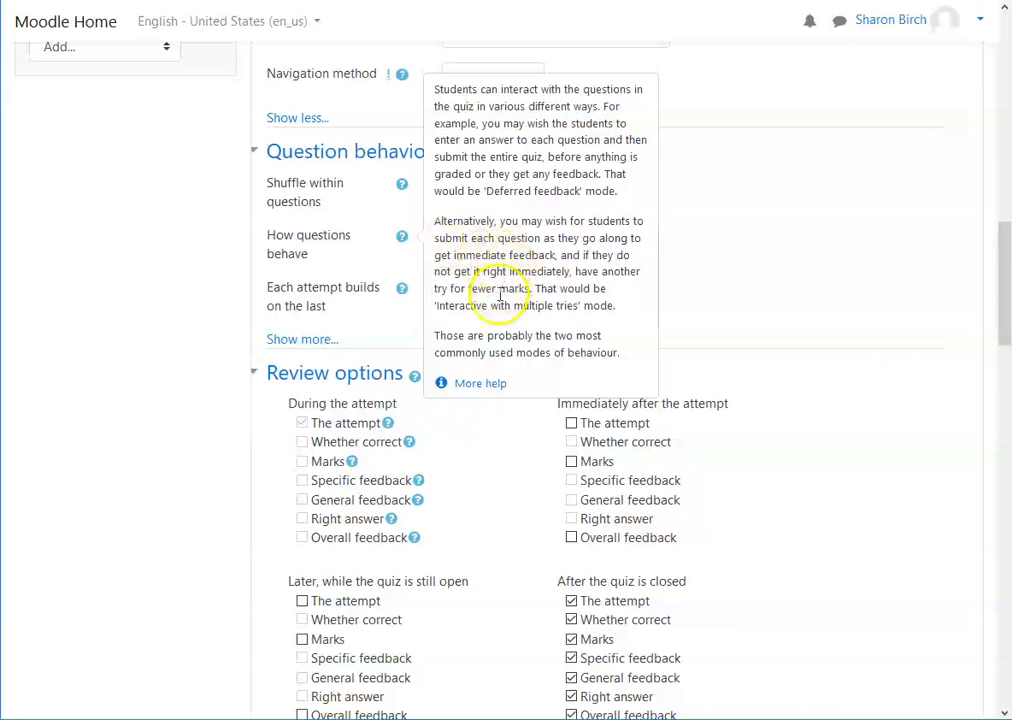
scroll(592, 295, down, 1)
scroll(588, 294, down, 1)
scroll(578, 294, up, 3)
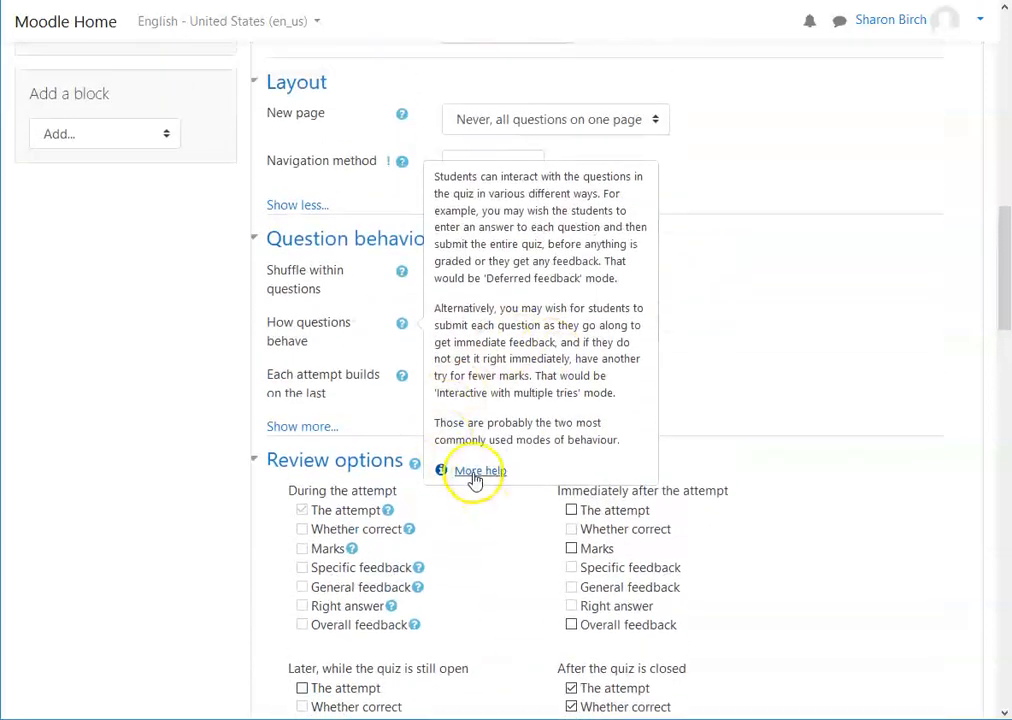
Step: Open the more help documentation on question behaviours and read through it
click(478, 472)
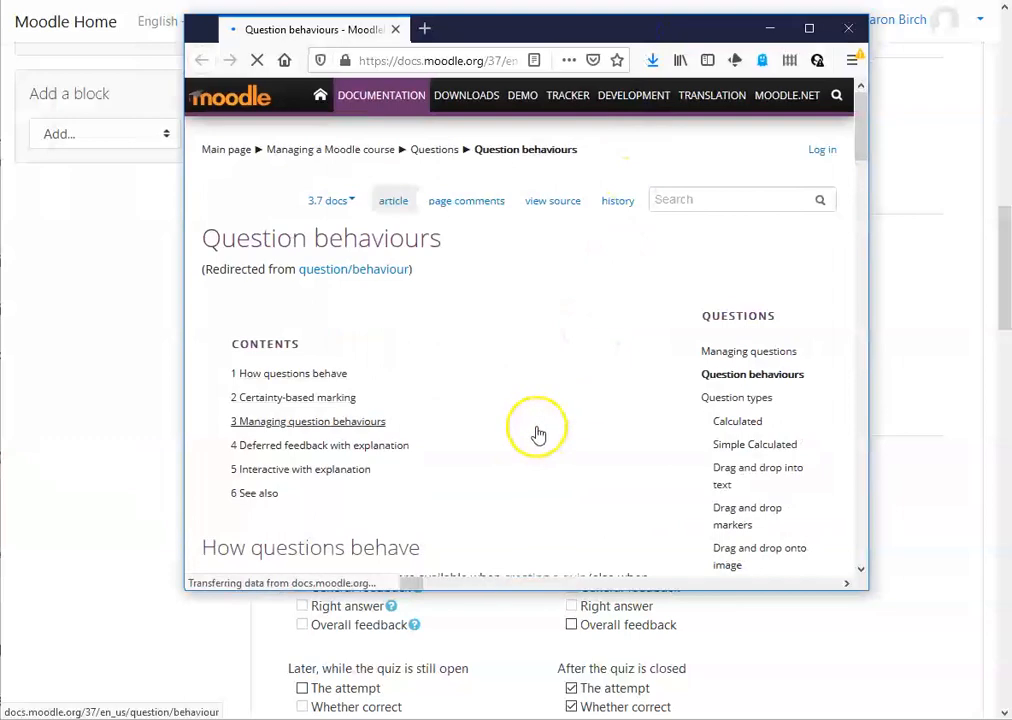
scroll(500, 420, down, 3)
scroll(490, 418, down, 2)
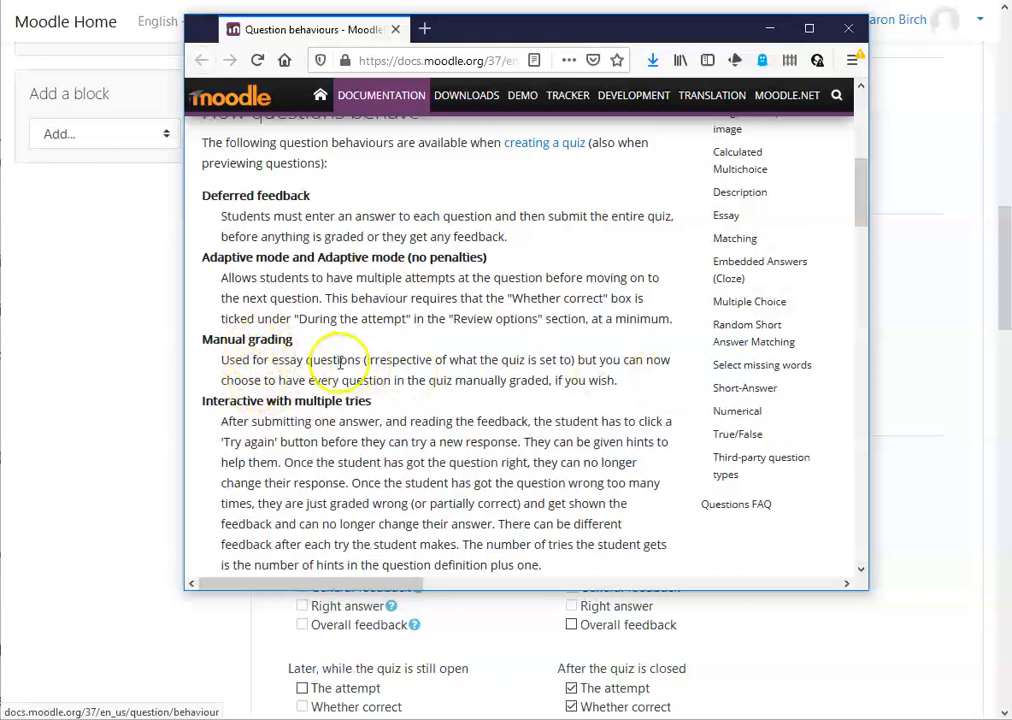
Step: Read the remaining question behaviour descriptions in the documentation and close its window
scroll(398, 345, down, 3)
scroll(402, 339, down, 3)
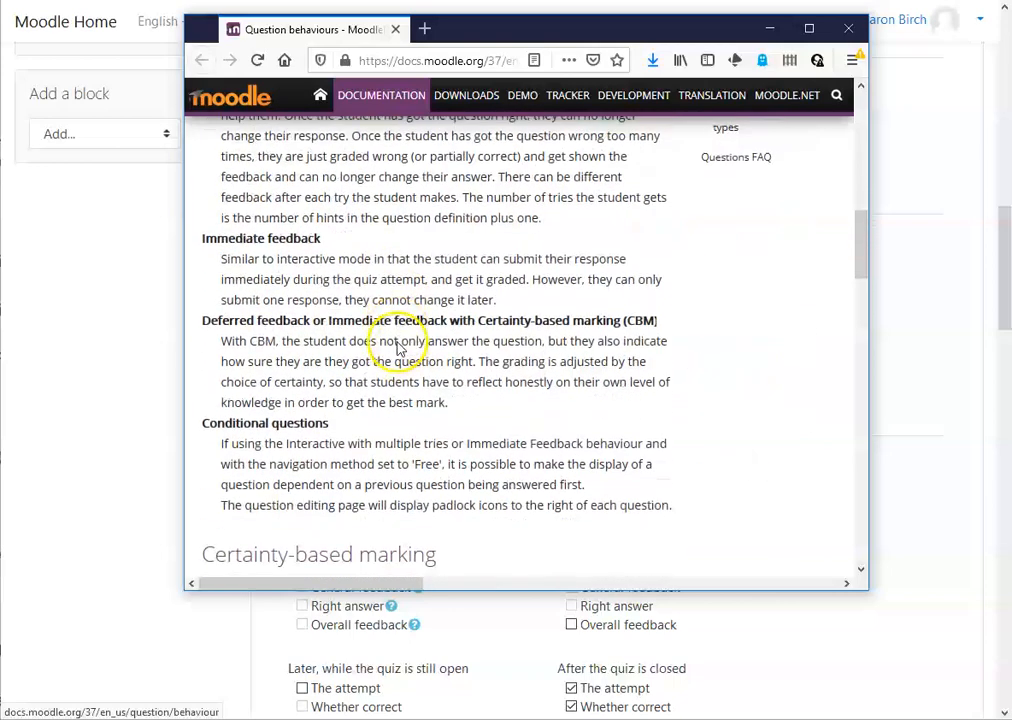
scroll(500, 358, up, 6)
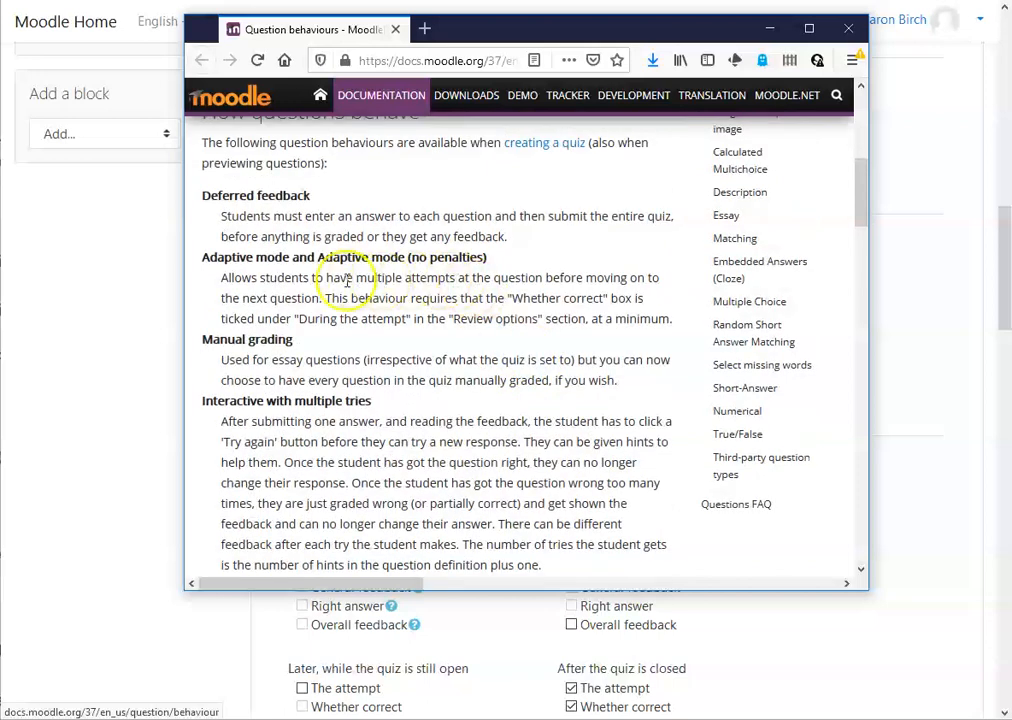
scroll(355, 441, down, 1)
scroll(358, 438, down, 1)
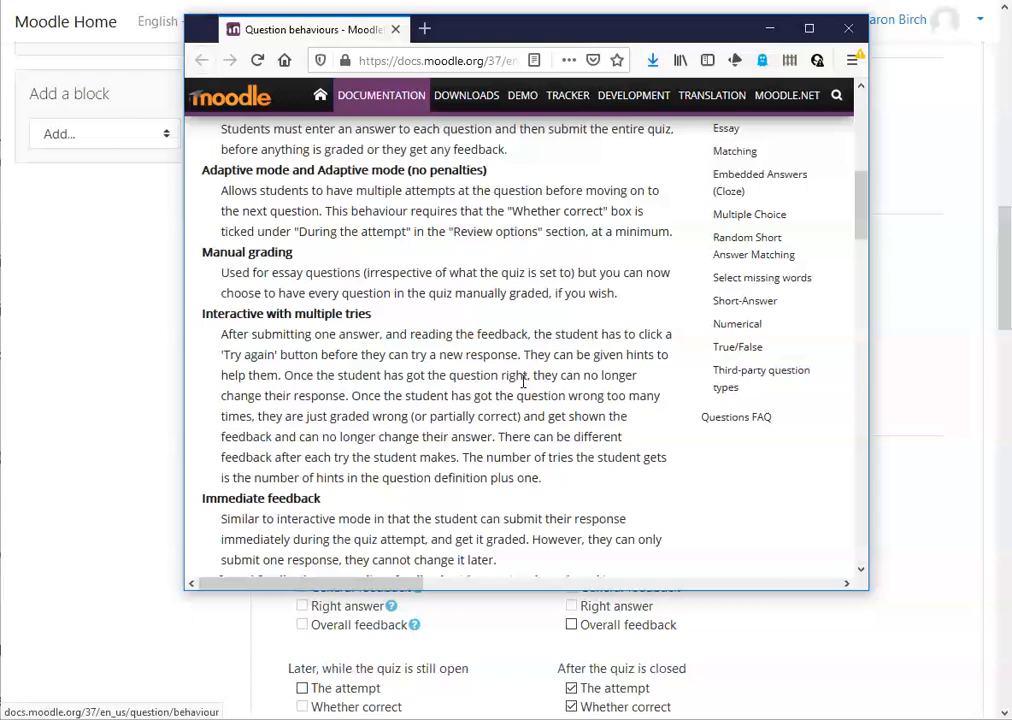
drag(864, 215, 857, 270)
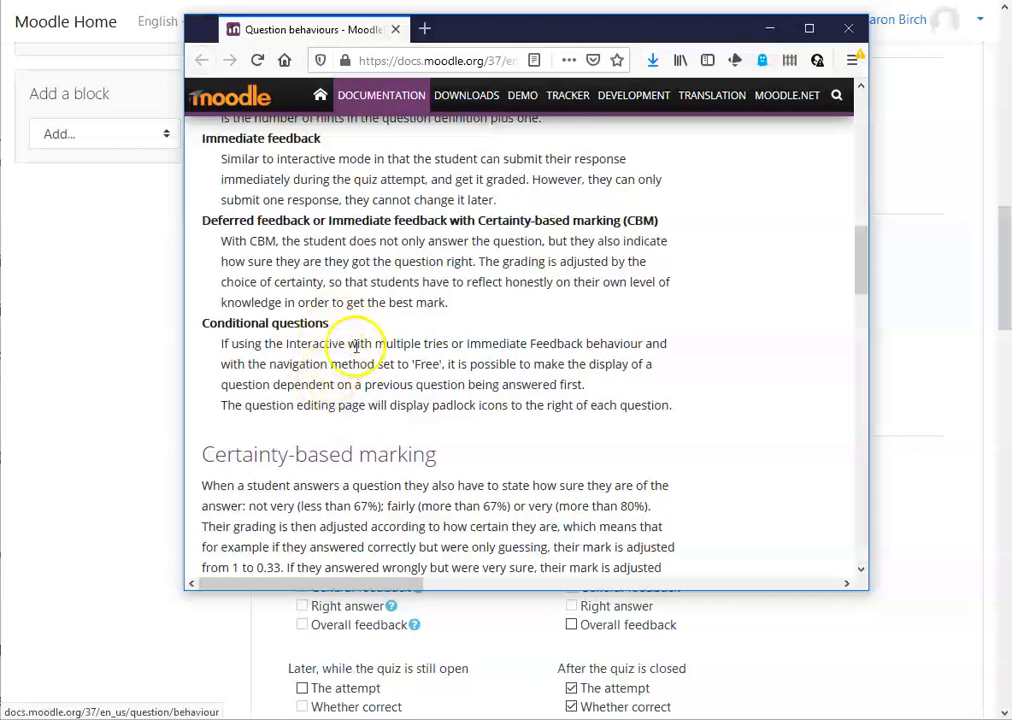
click(851, 33)
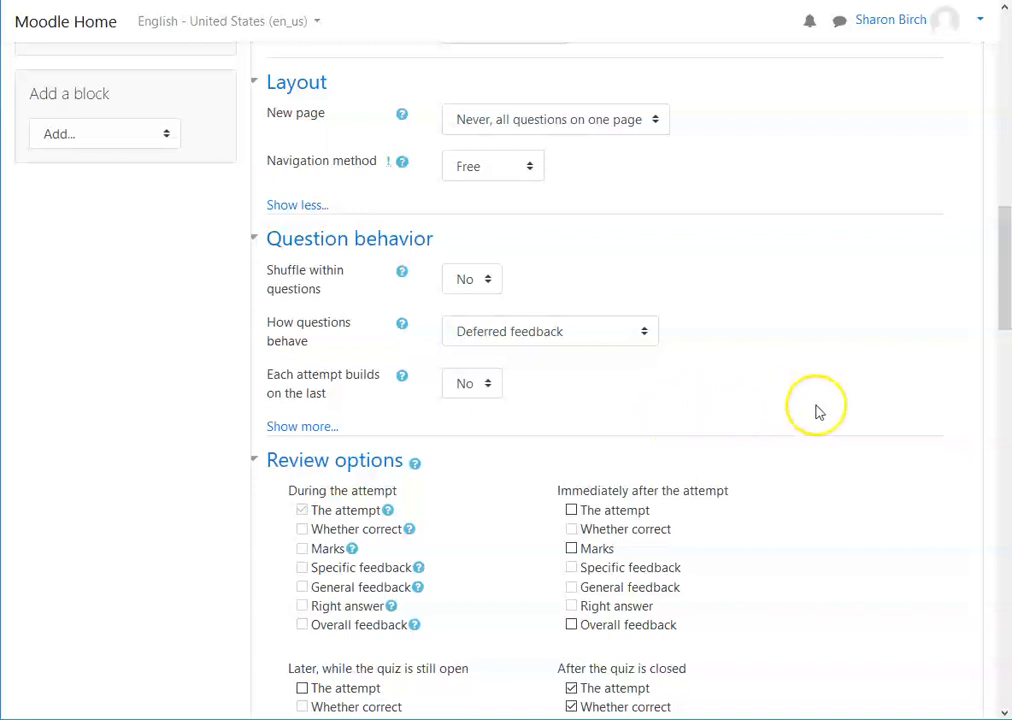
Step: Read the help for the Each attempt builds on the last setting
scroll(740, 368, down, 2)
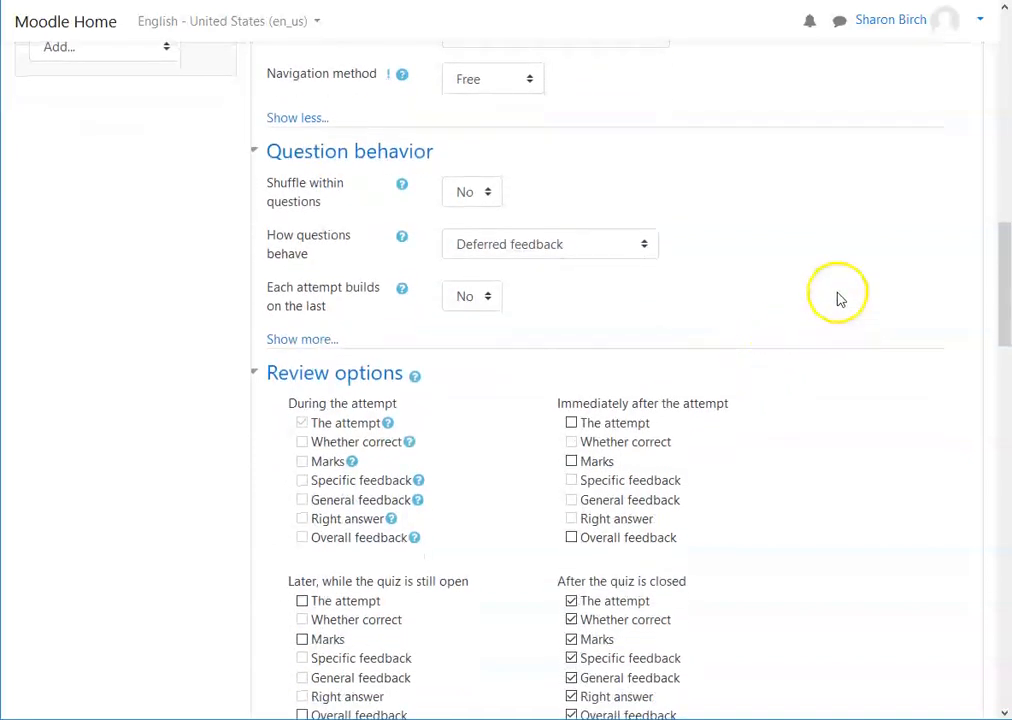
scroll(810, 290, down, 1)
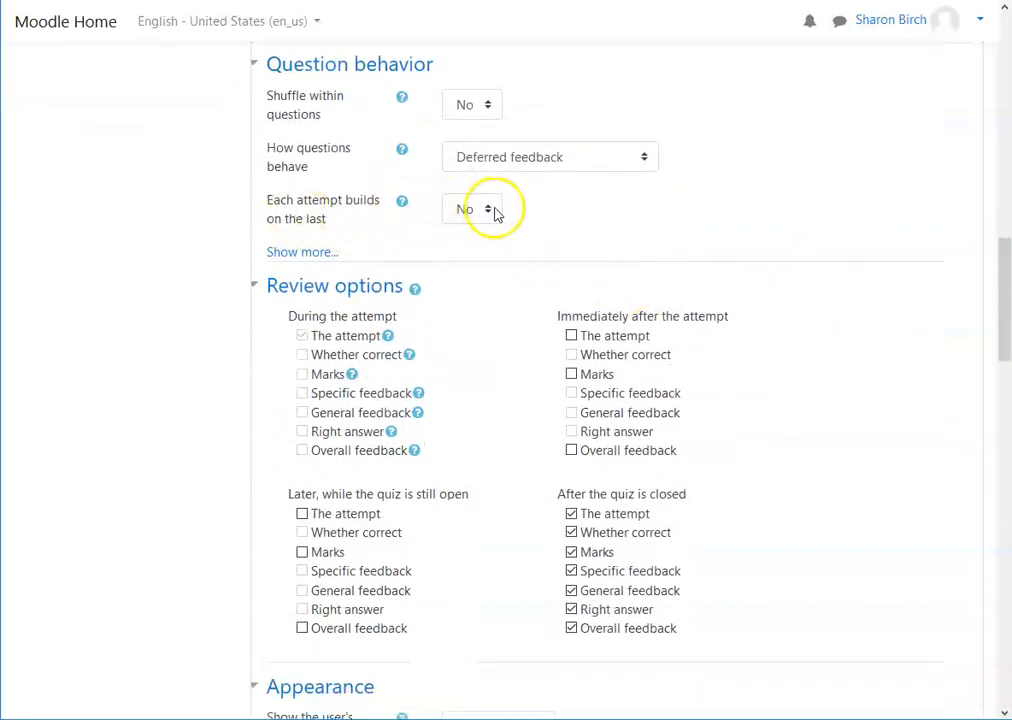
click(401, 203)
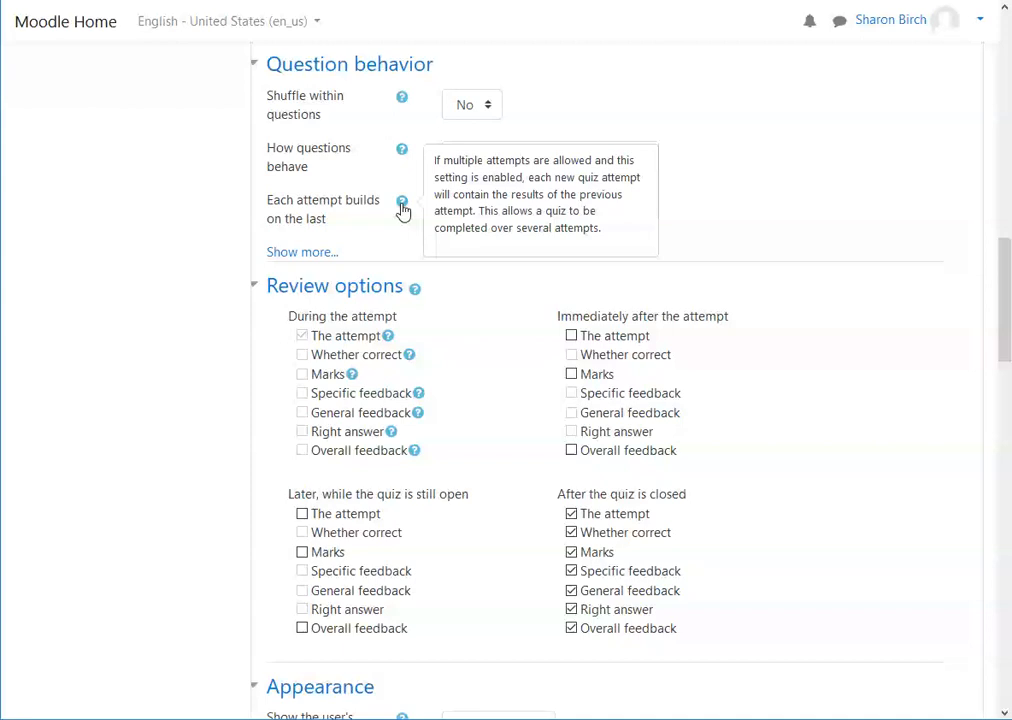
click(391, 246)
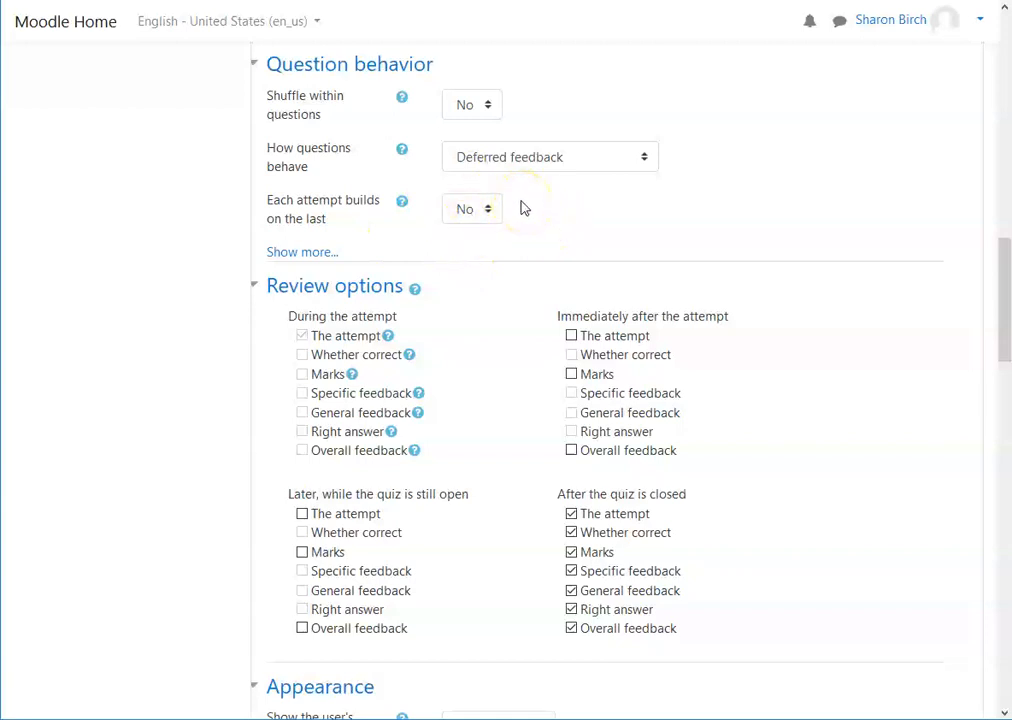
Step: Examine the review options for each stage of the quiz, toggling The attempt immediately after the attempt on and off
scroll(578, 220, down, 1)
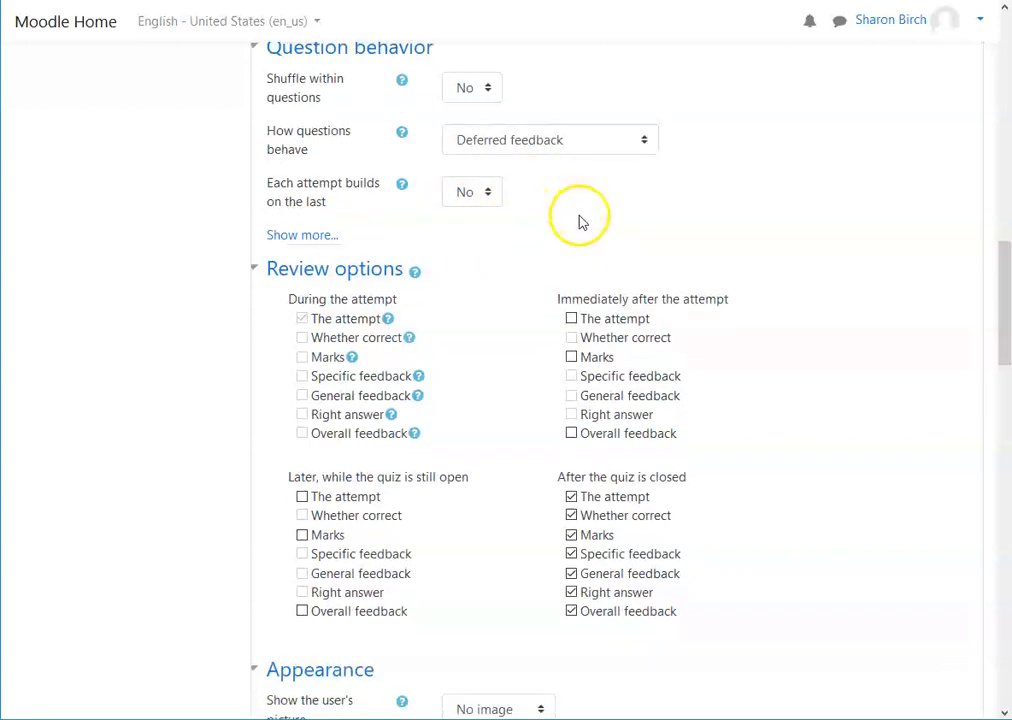
scroll(583, 222, down, 3)
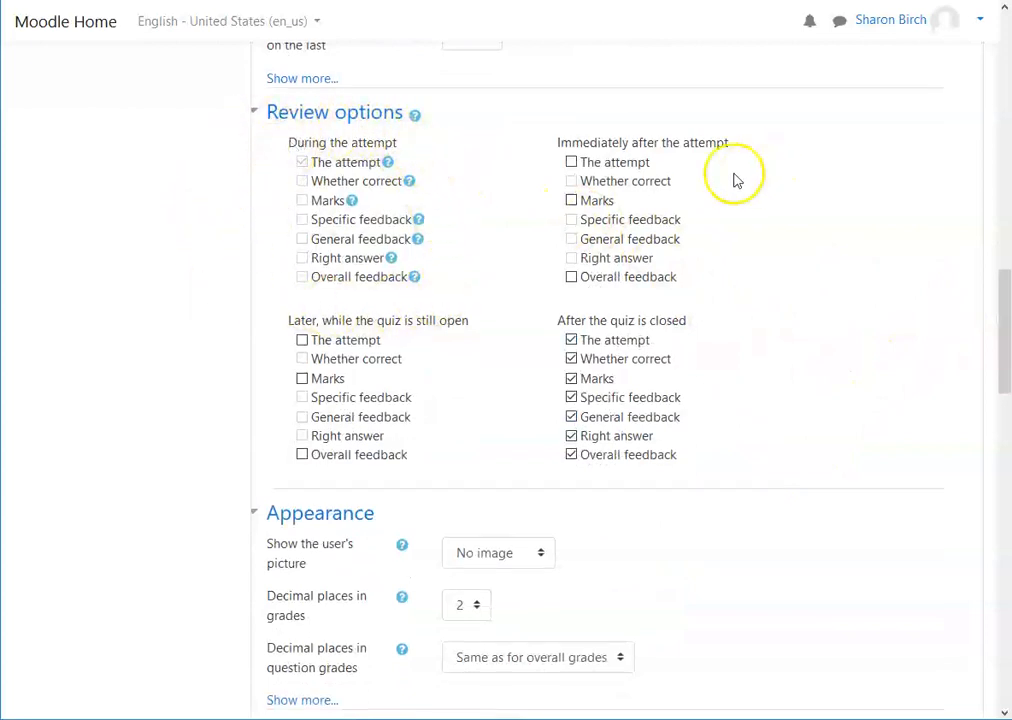
scroll(330, 305, up, 3)
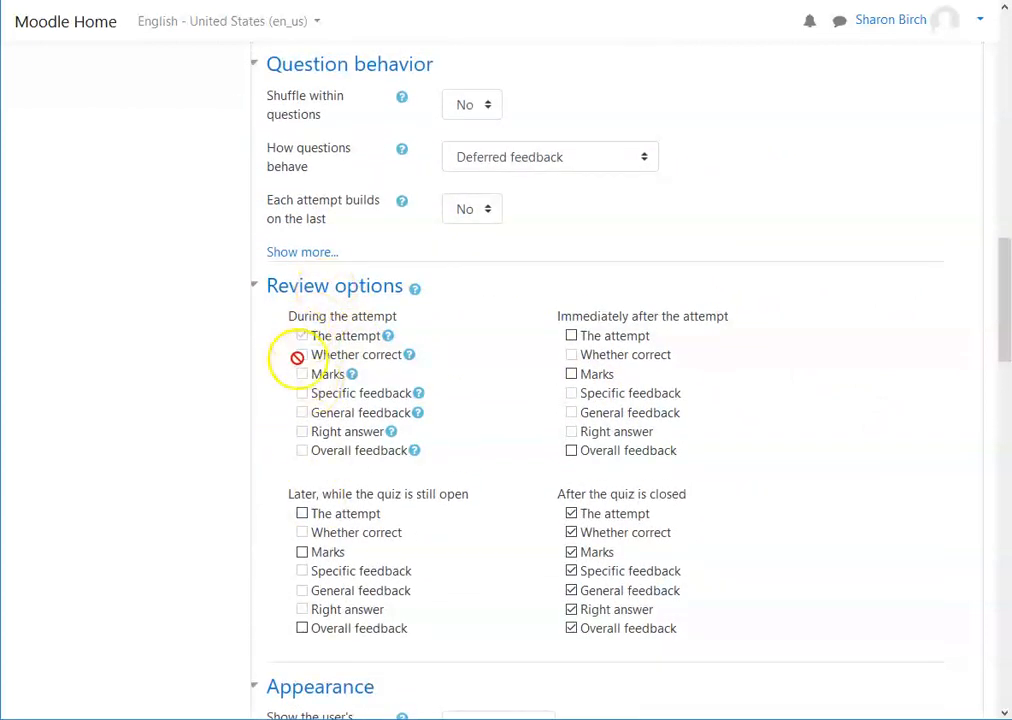
scroll(684, 258, up, 1)
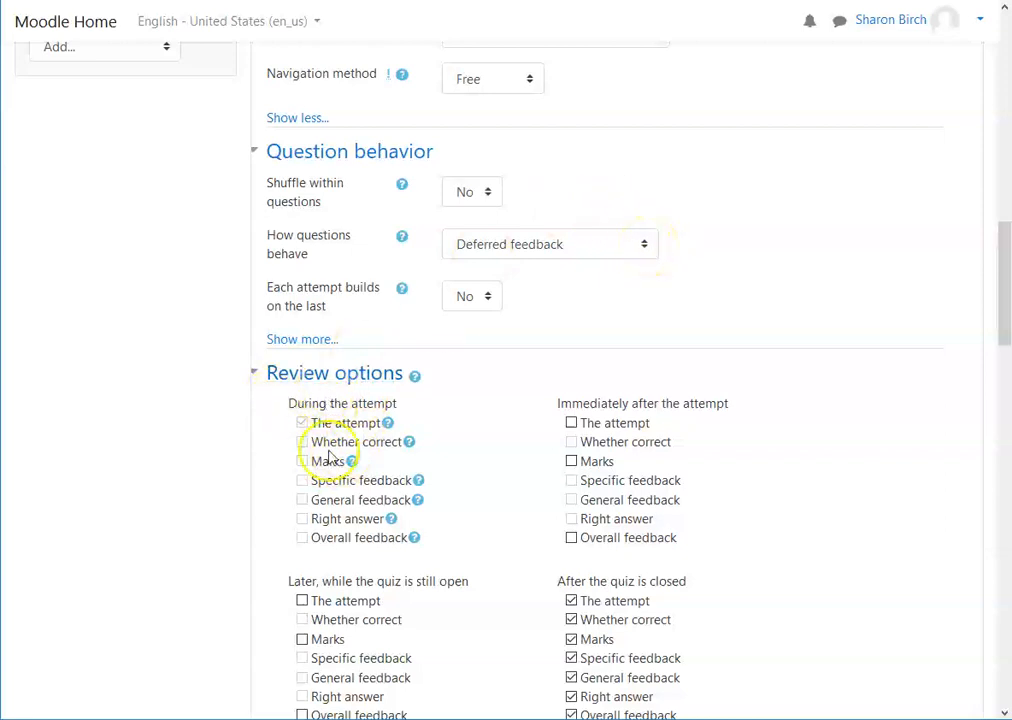
scroll(812, 465, down, 3)
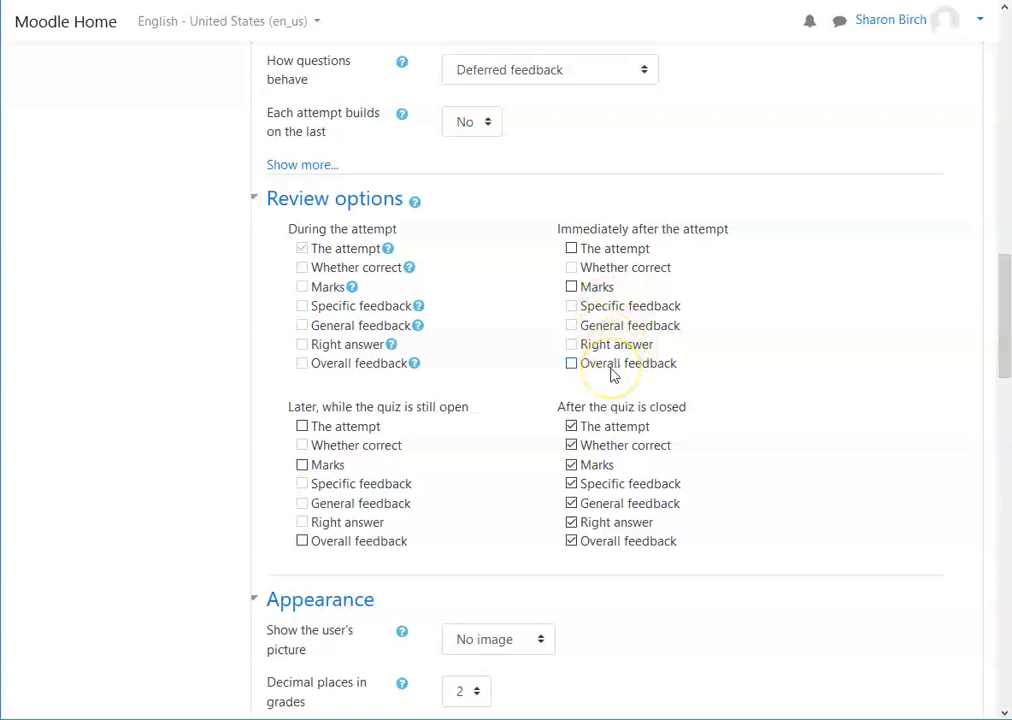
click(571, 250)
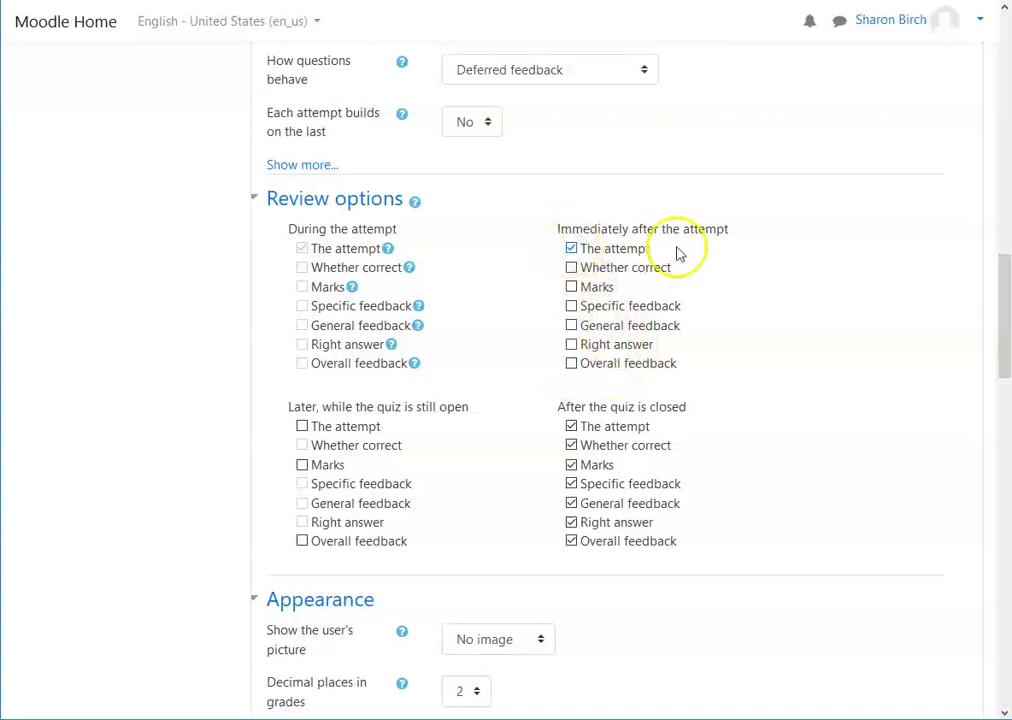
click(571, 249)
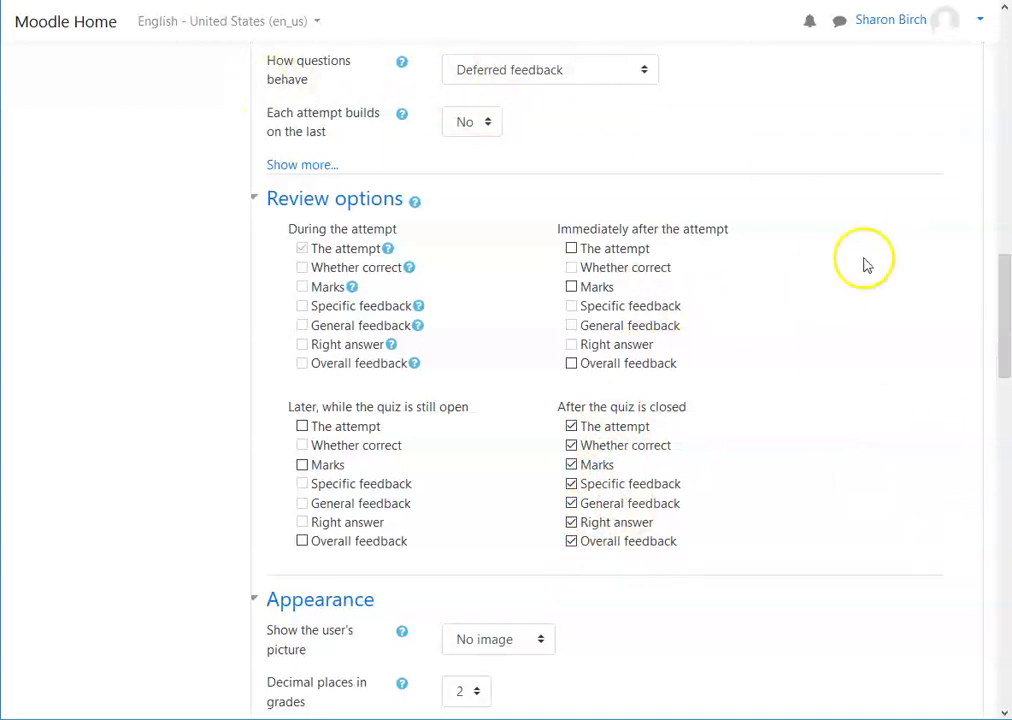
Step: Show more appearance settings and review the appearance and extra restrictions on attempts sections
scroll(677, 221, up, 1)
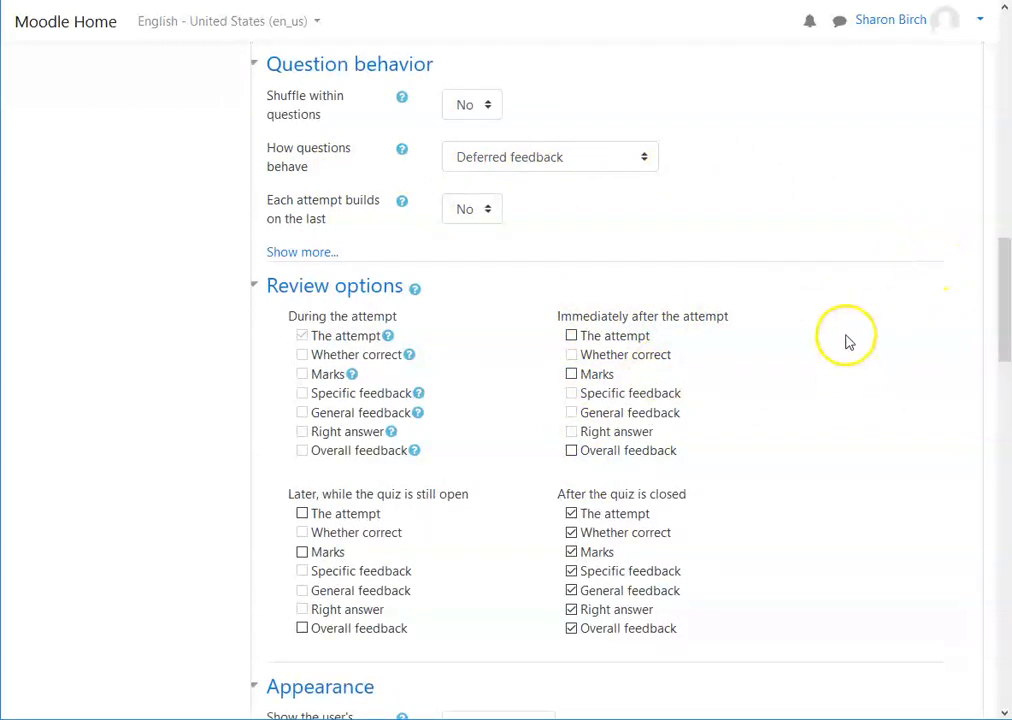
scroll(858, 318, down, 3)
scroll(873, 283, down, 2)
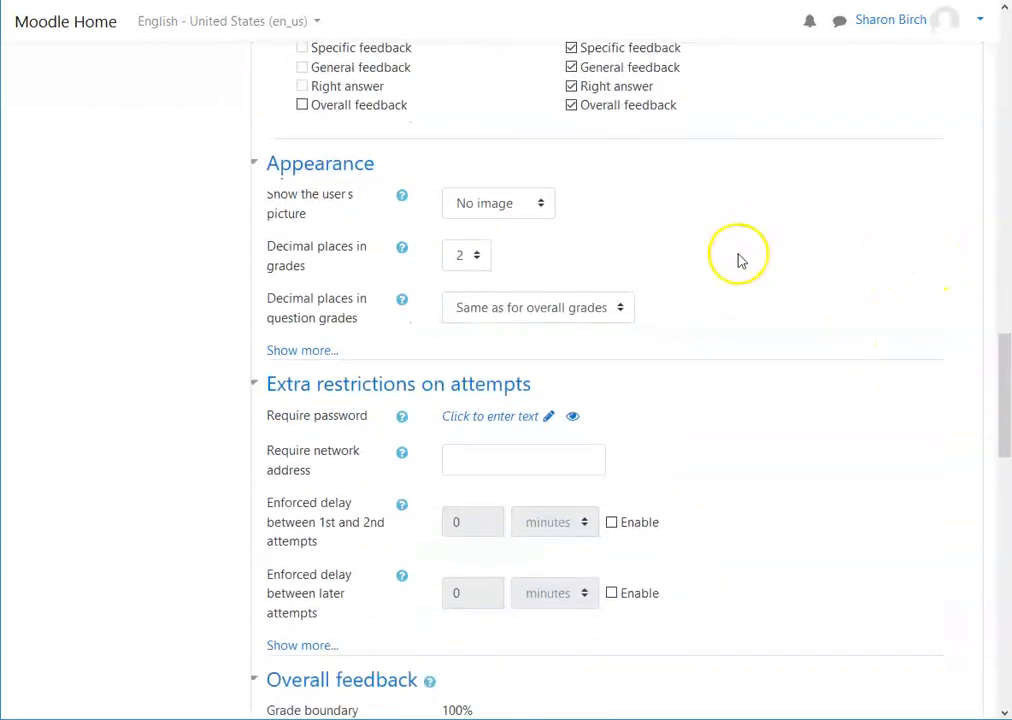
click(297, 351)
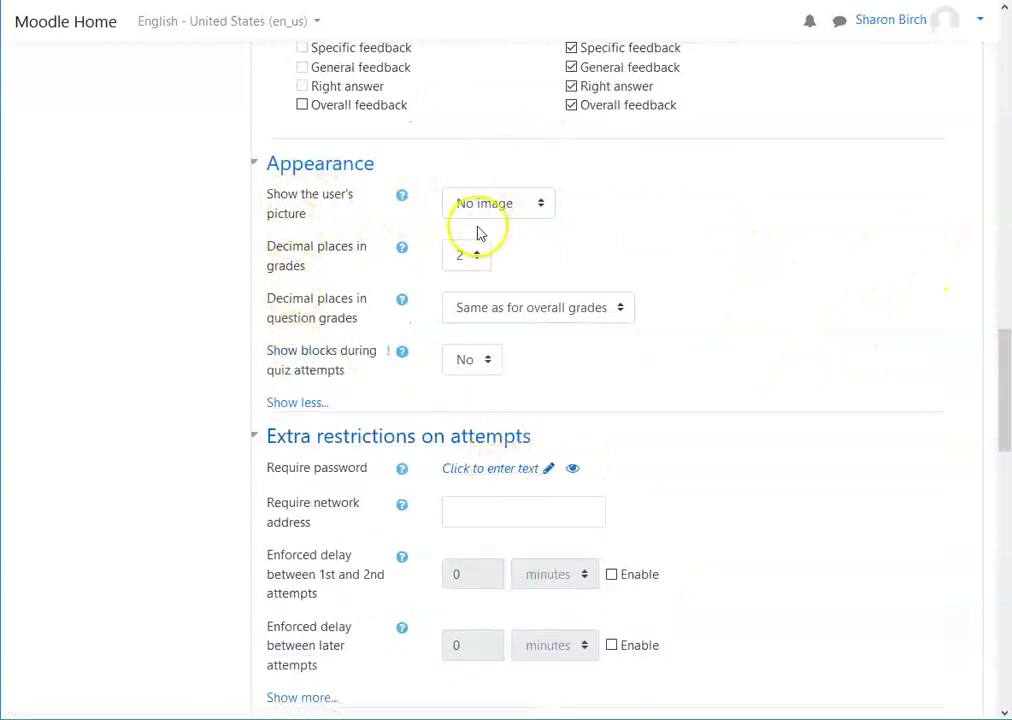
scroll(809, 324, down, 1)
scroll(815, 324, down, 2)
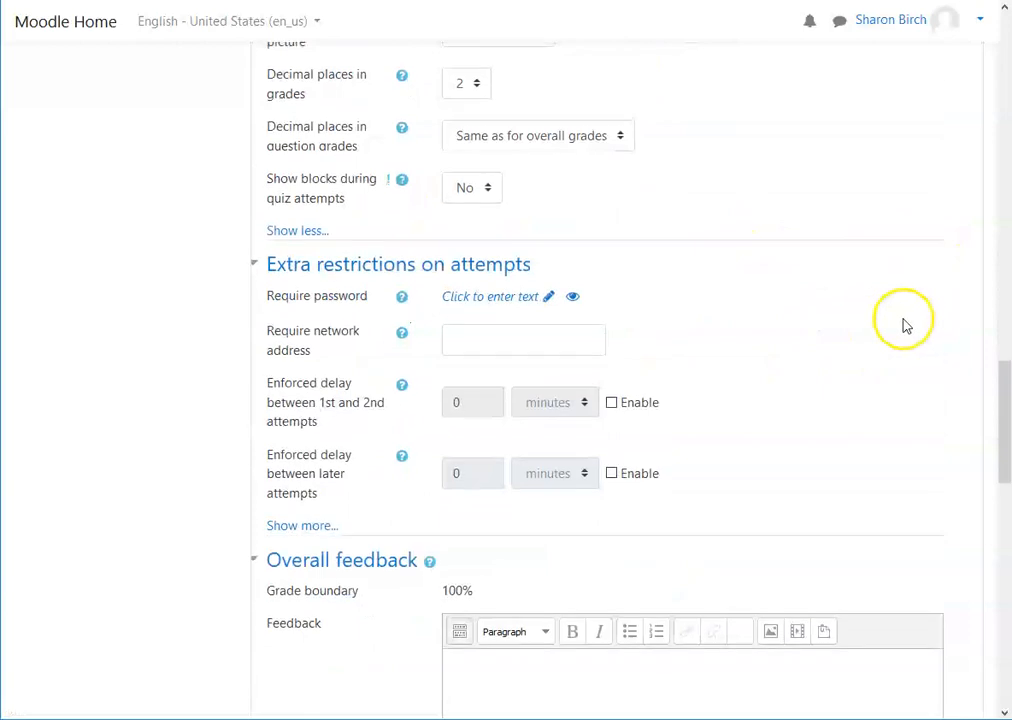
scroll(900, 330, up, 1)
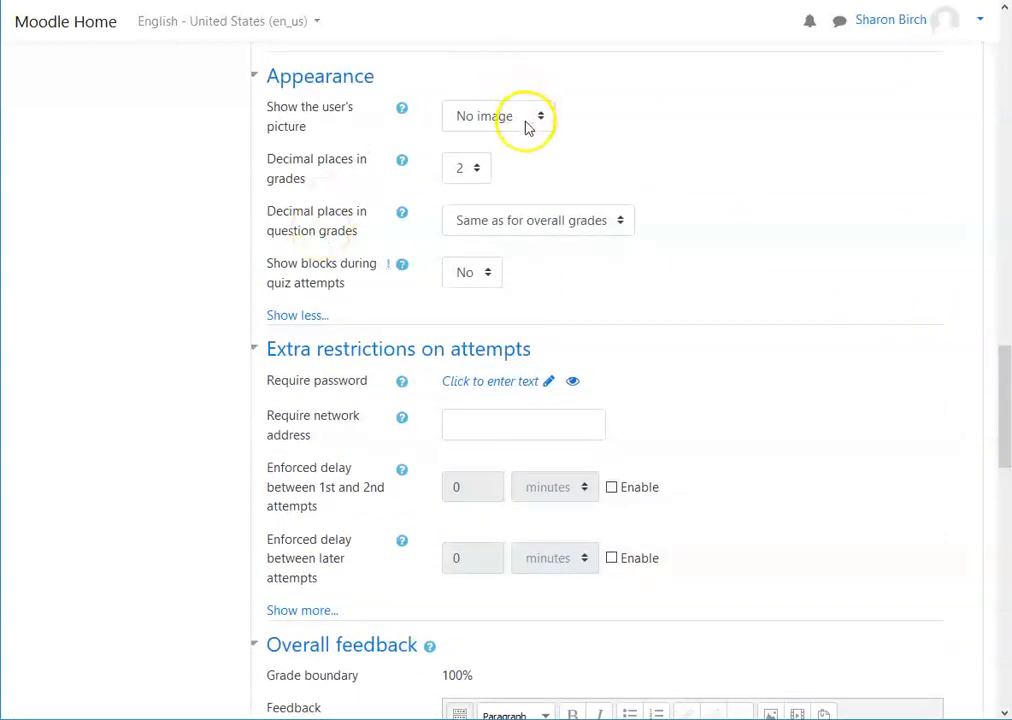
scroll(735, 227, down, 3)
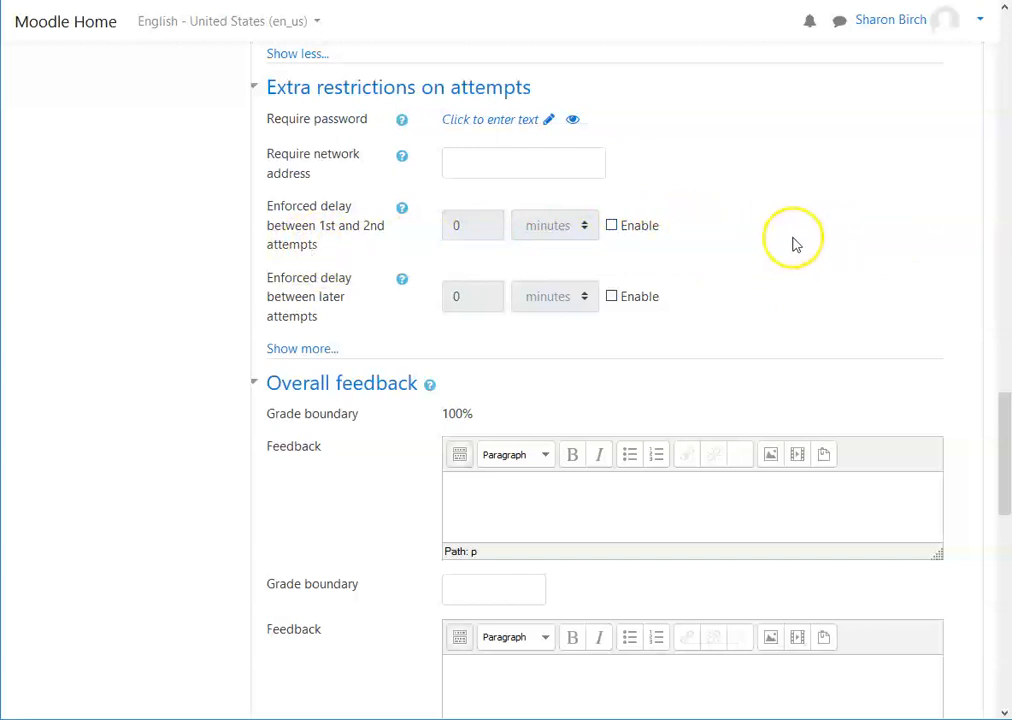
scroll(792, 246, down, 5)
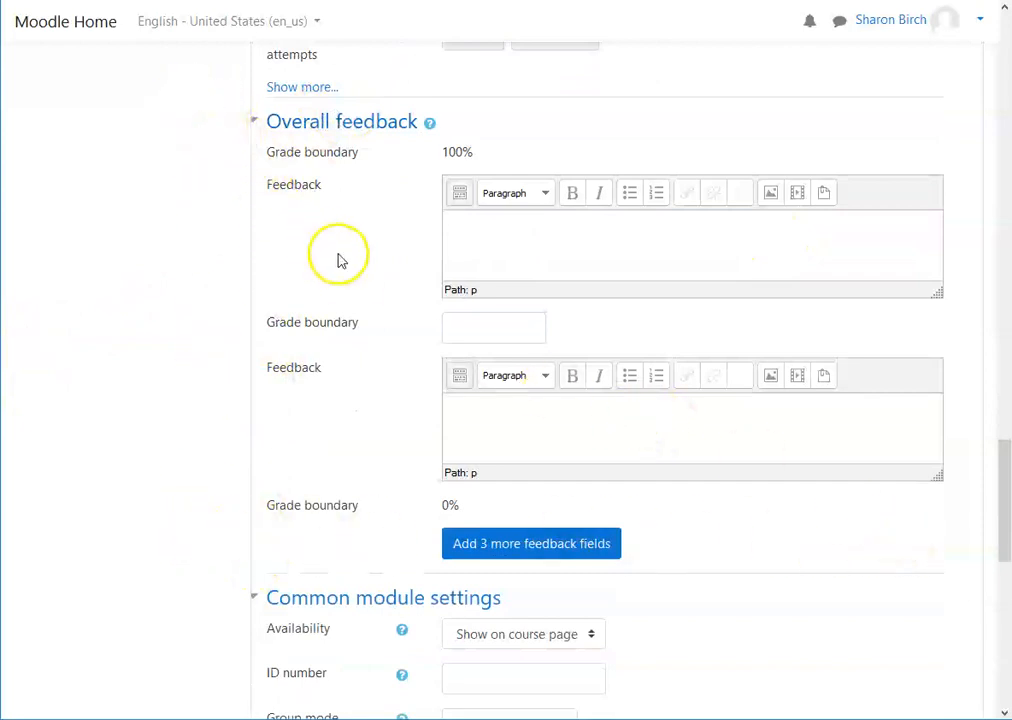
Step: Set the second overall feedback grade boundary to 90 and place the cursor in the feedback boxes
click(475, 329)
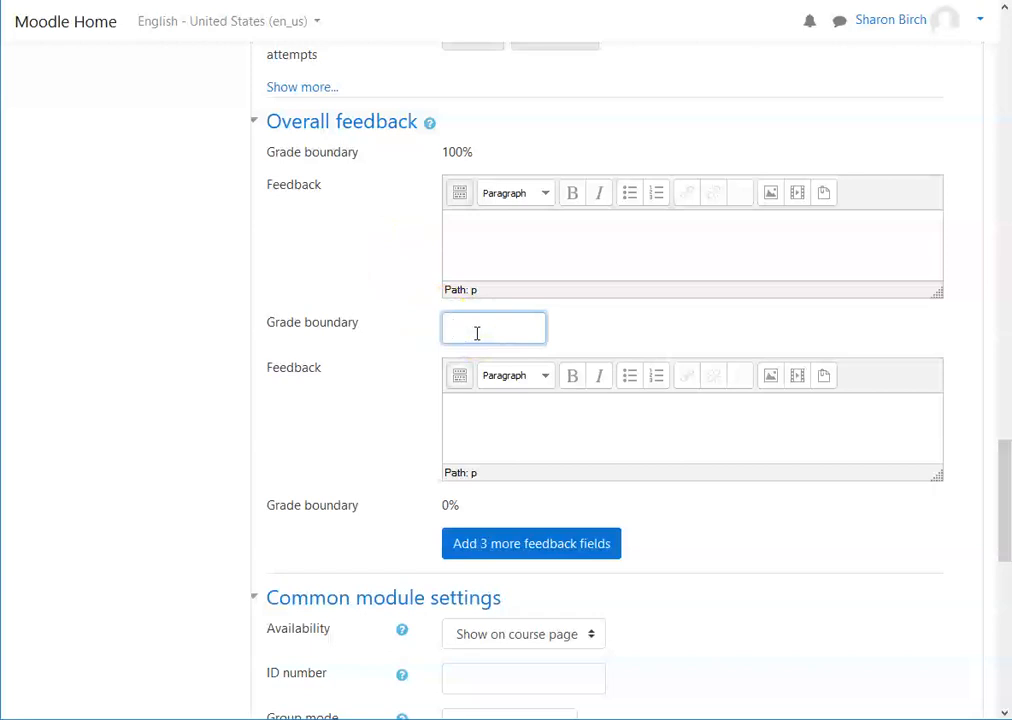
text(90)
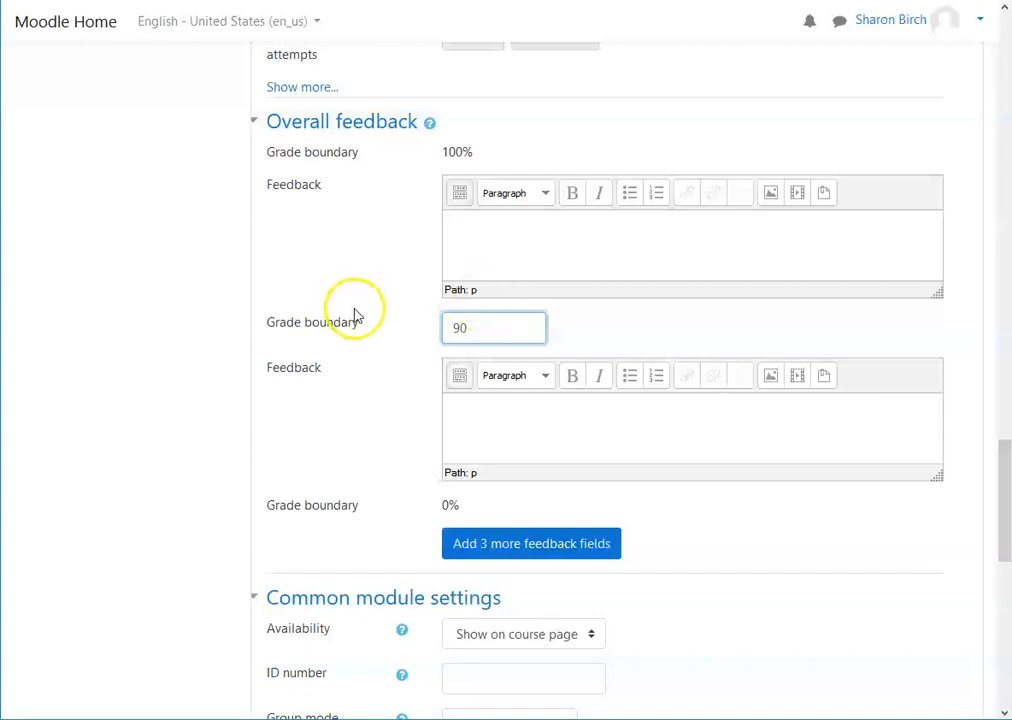
click(488, 242)
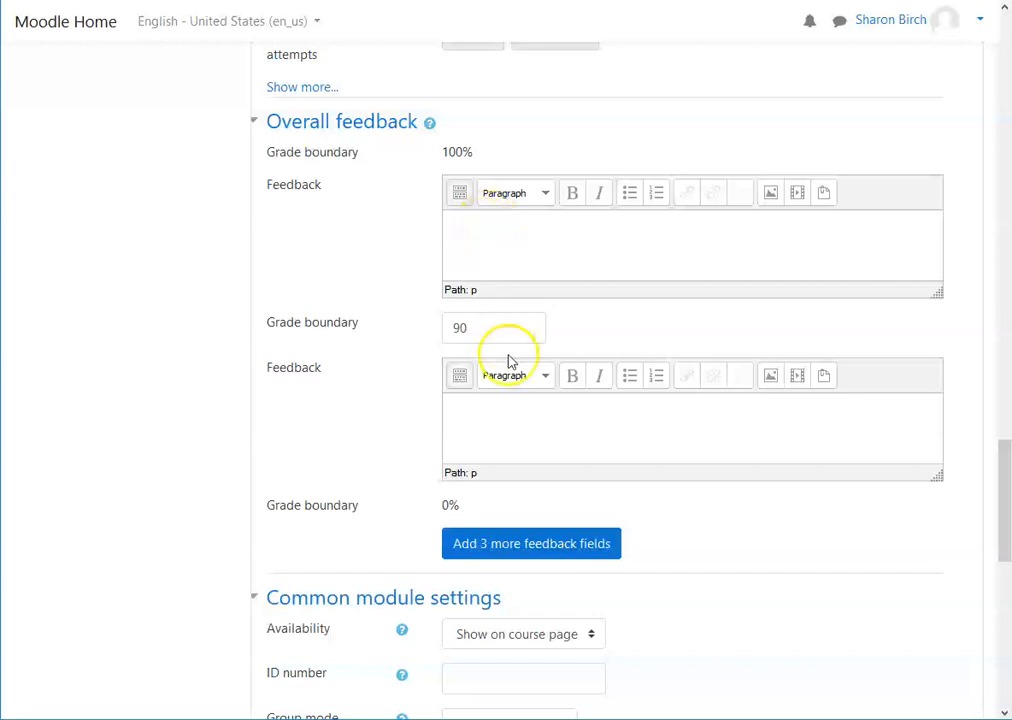
click(492, 406)
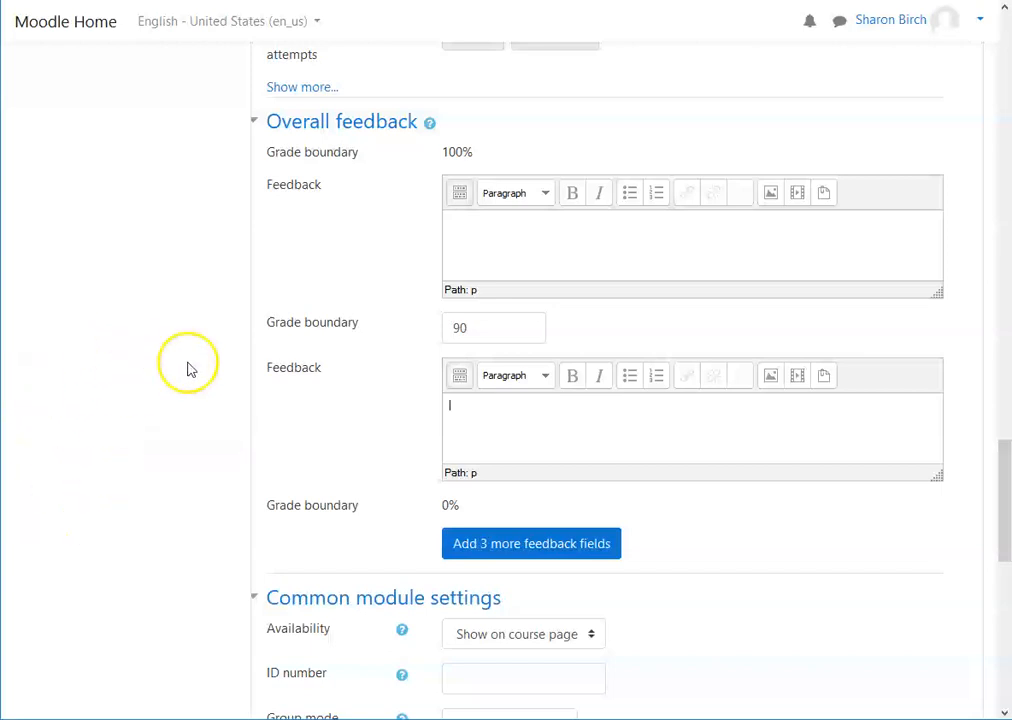
Step: Review the common module settings and open the access restriction choices, then cancel without adding one
scroll(150, 365, down, 5)
scroll(214, 418, down, 2)
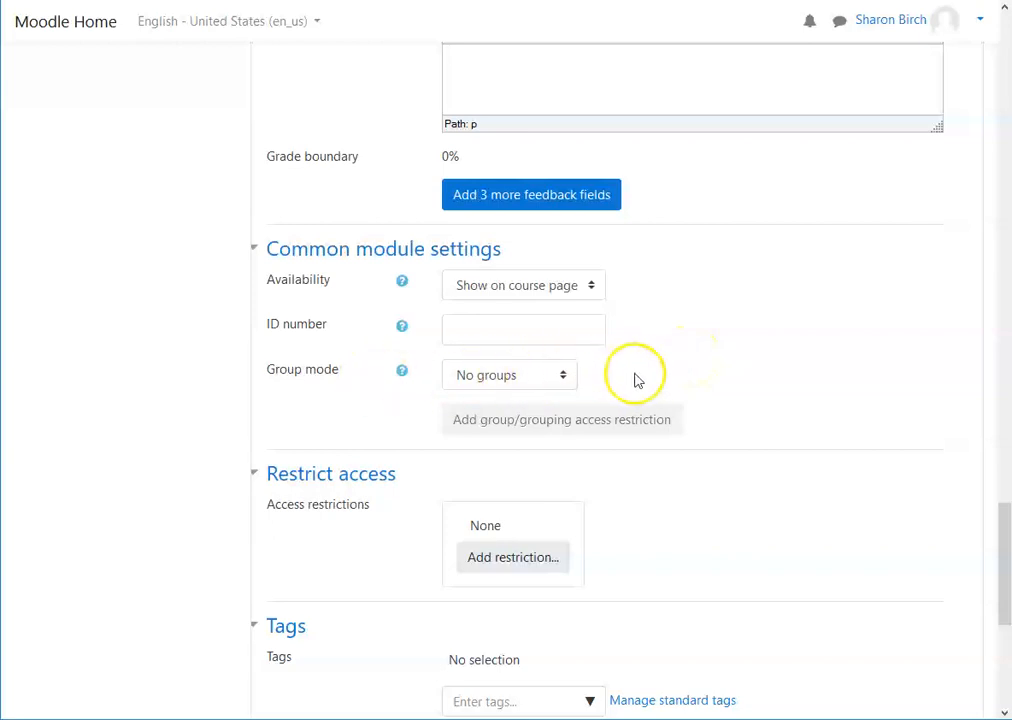
scroll(651, 393, down, 1)
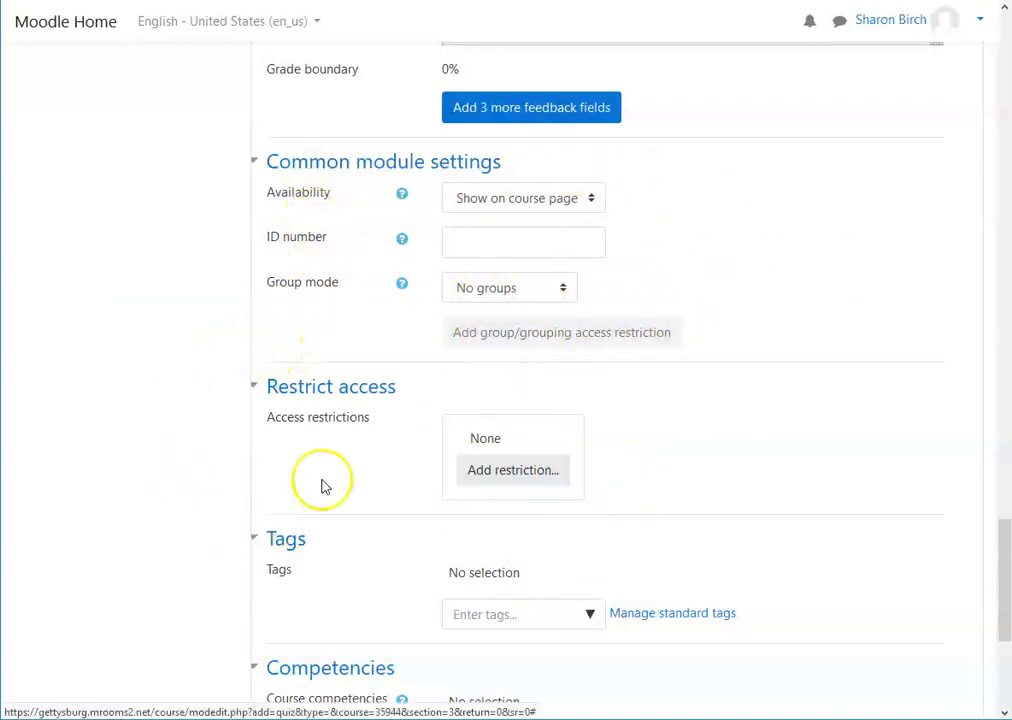
scroll(335, 460, down, 2)
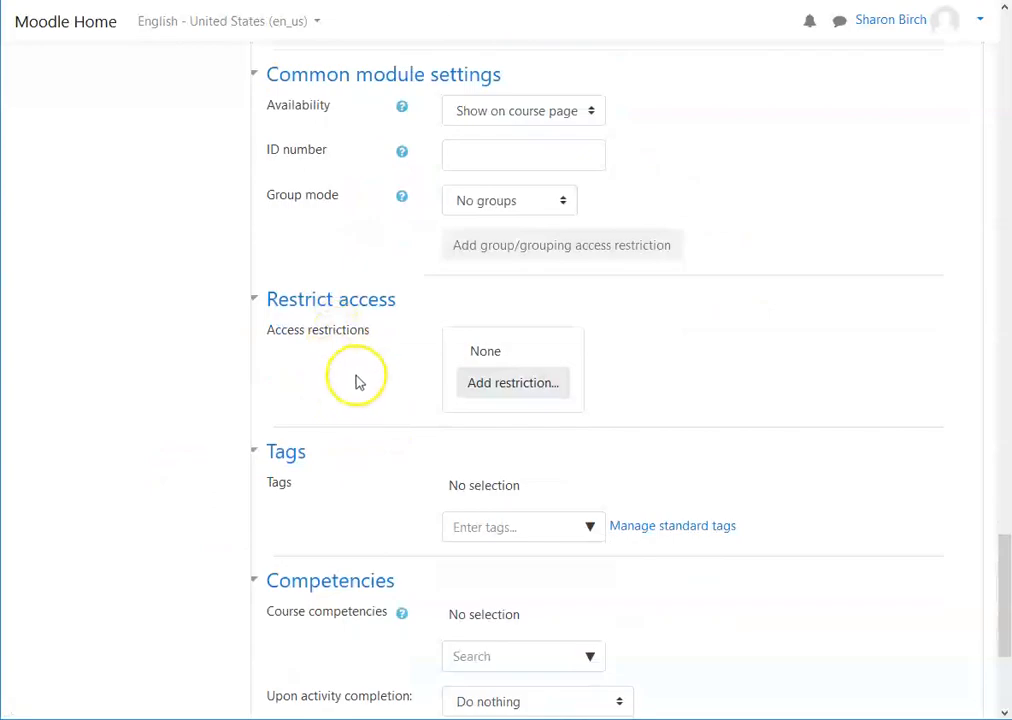
click(522, 387)
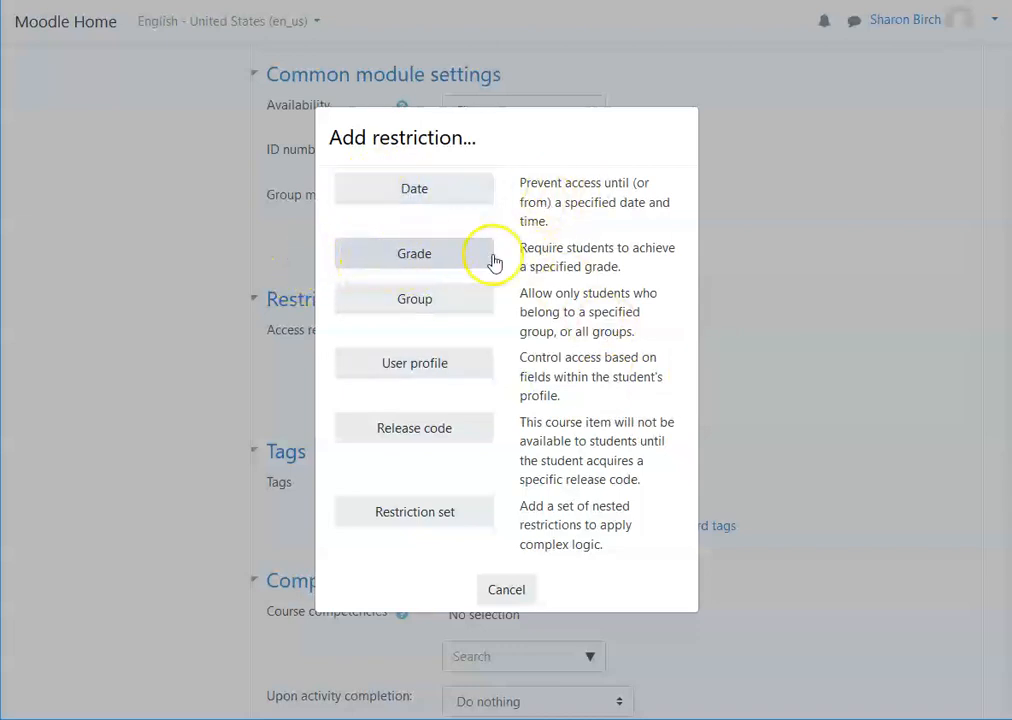
click(441, 266)
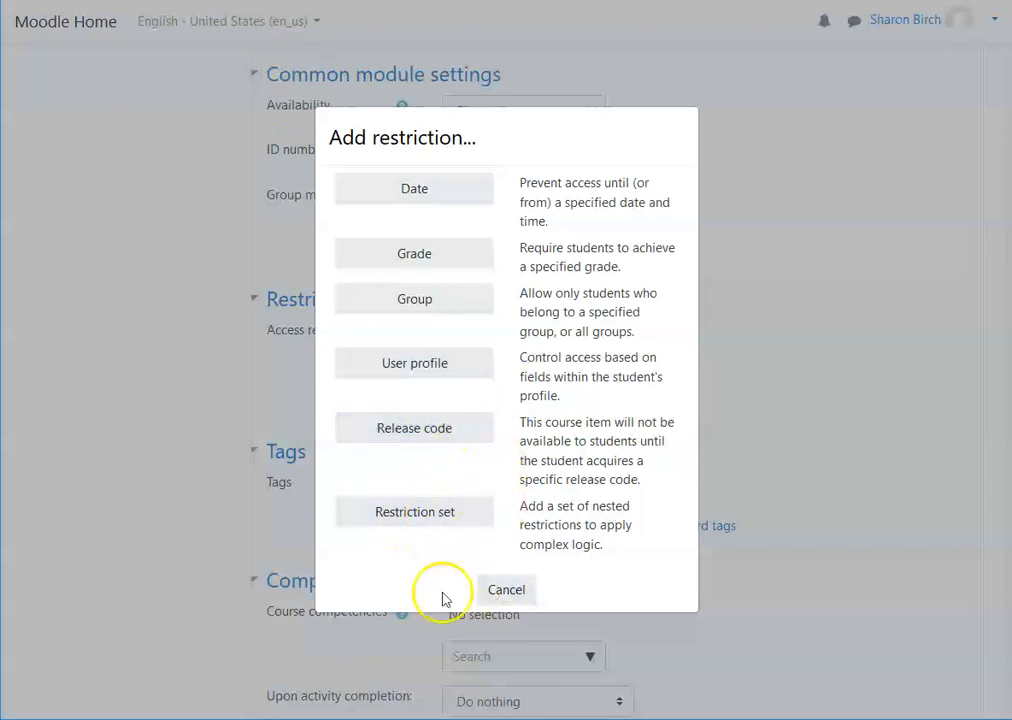
click(508, 591)
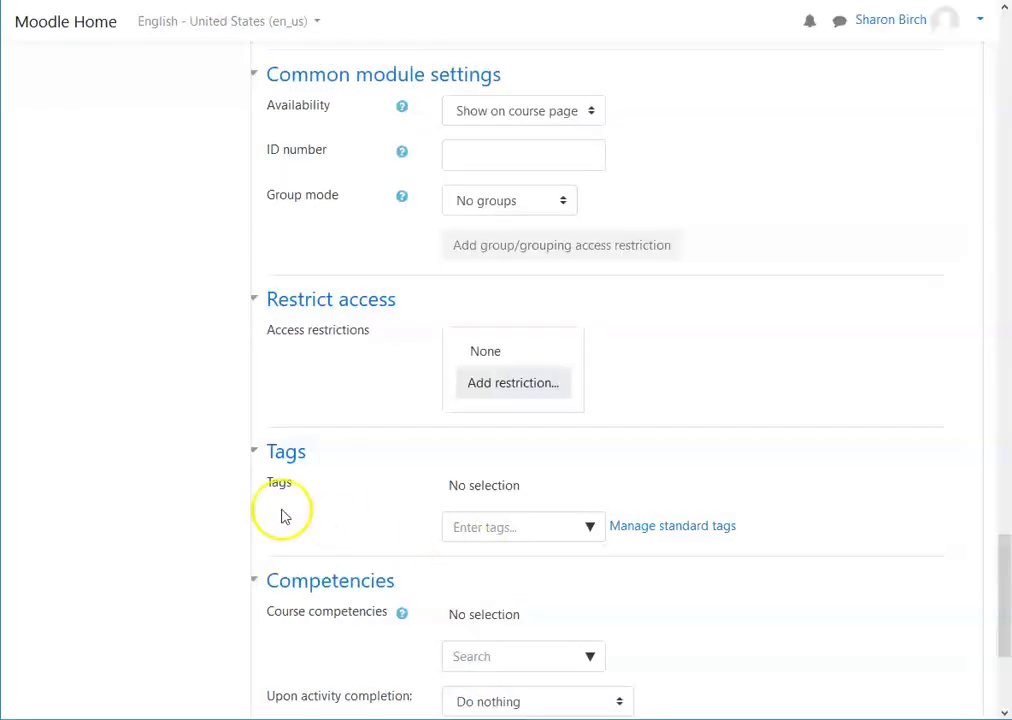
scroll(203, 502, down, 3)
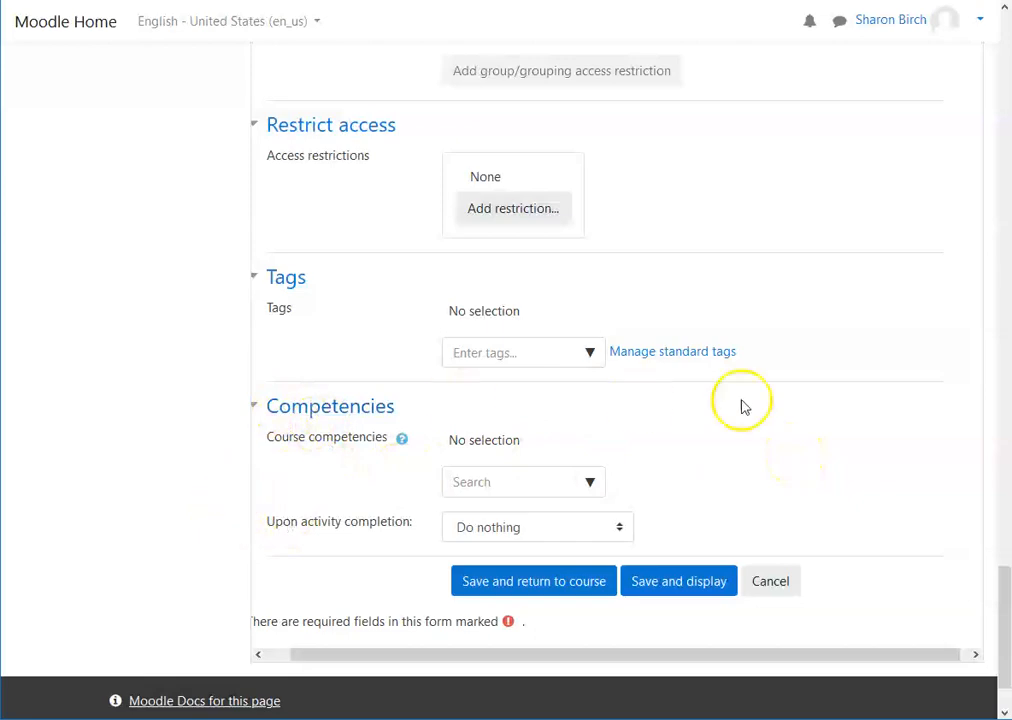
scroll(825, 450, up, 15)
scroll(828, 455, down, 5)
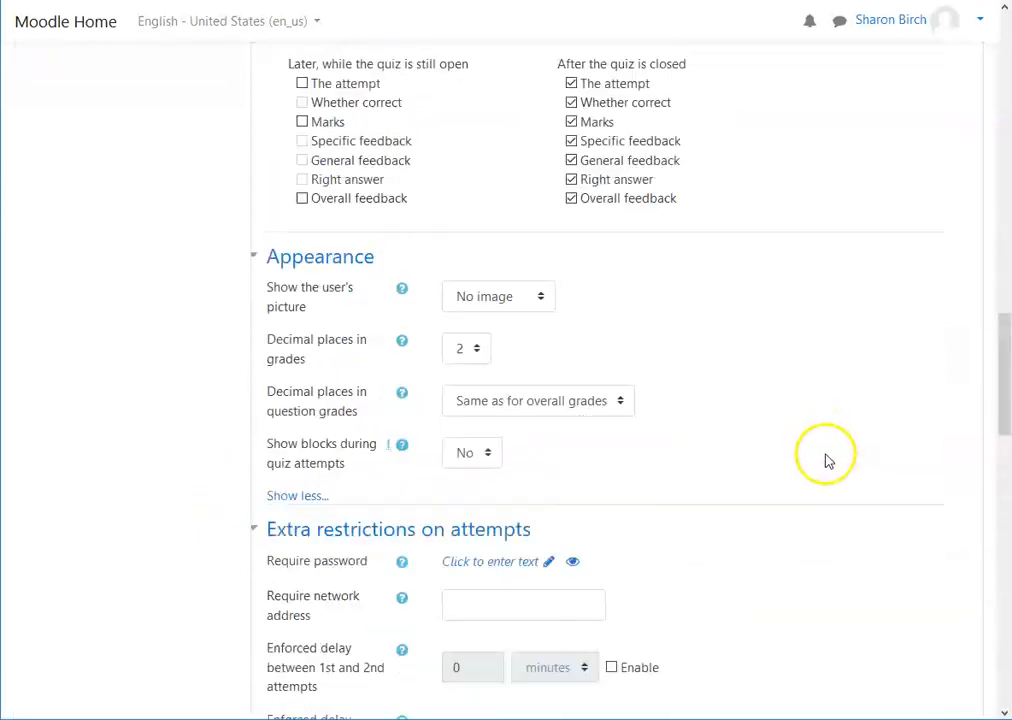
Step: Try to save the quiz and return to the course, locating the overall feedback grade boundary error
scroll(828, 458, down, 15)
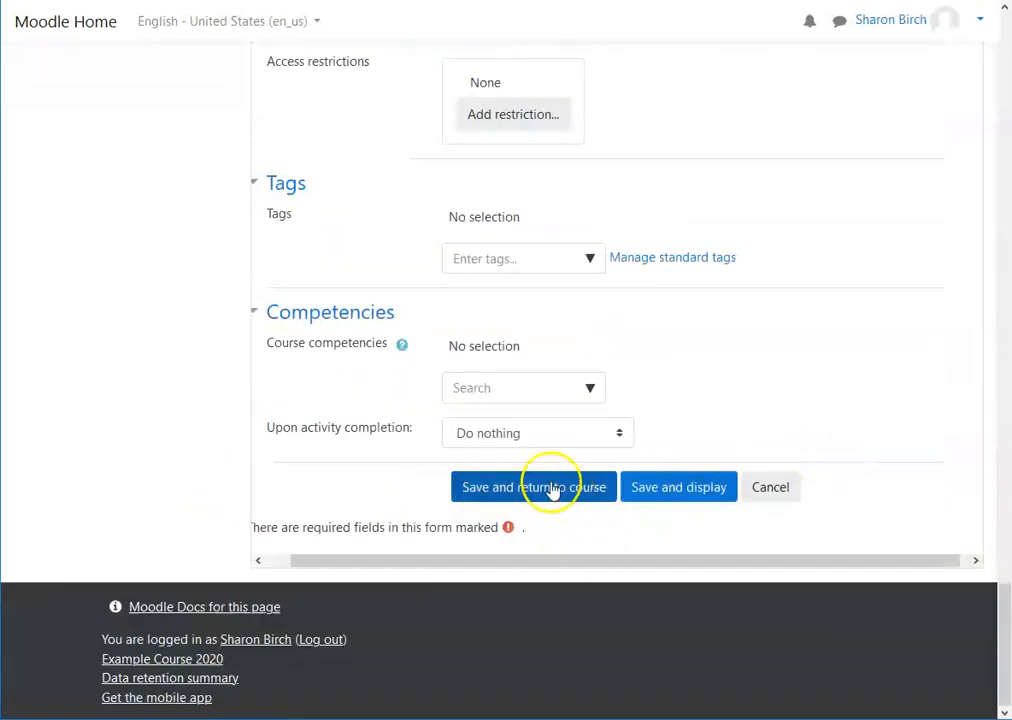
click(556, 490)
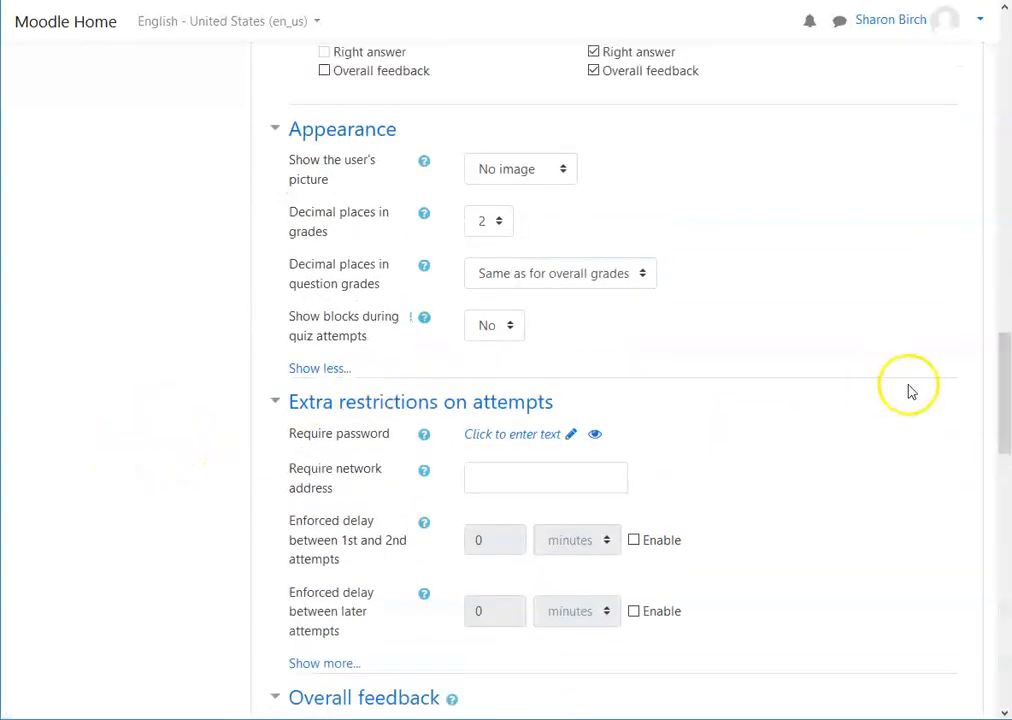
scroll(764, 486, up, 15)
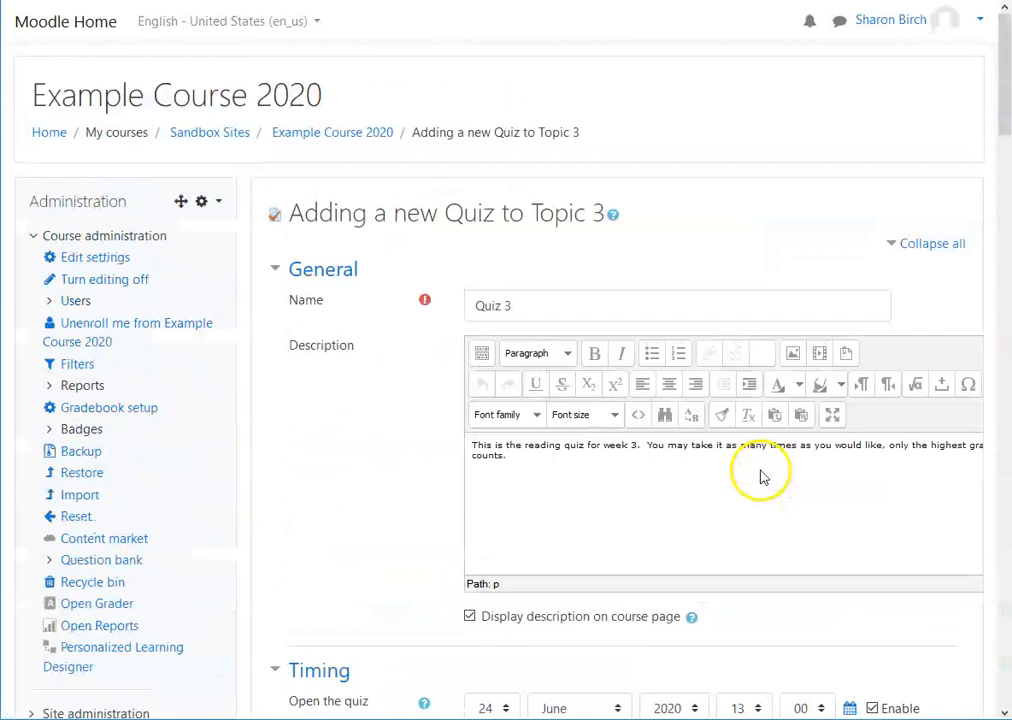
scroll(760, 477, down, 20)
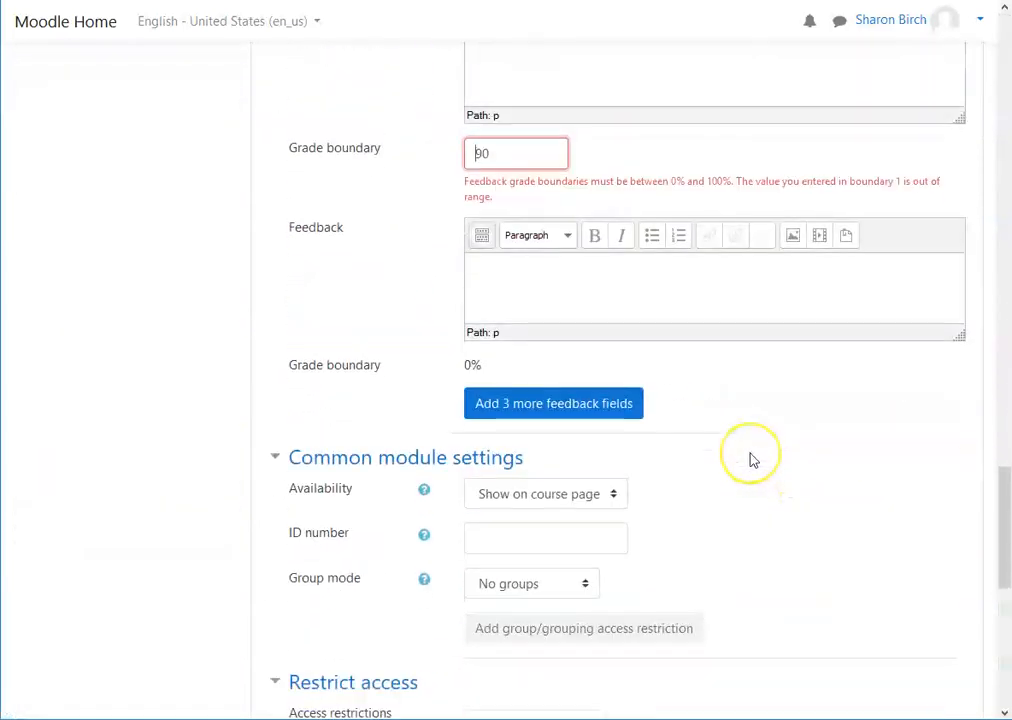
scroll(755, 460, up, 2)
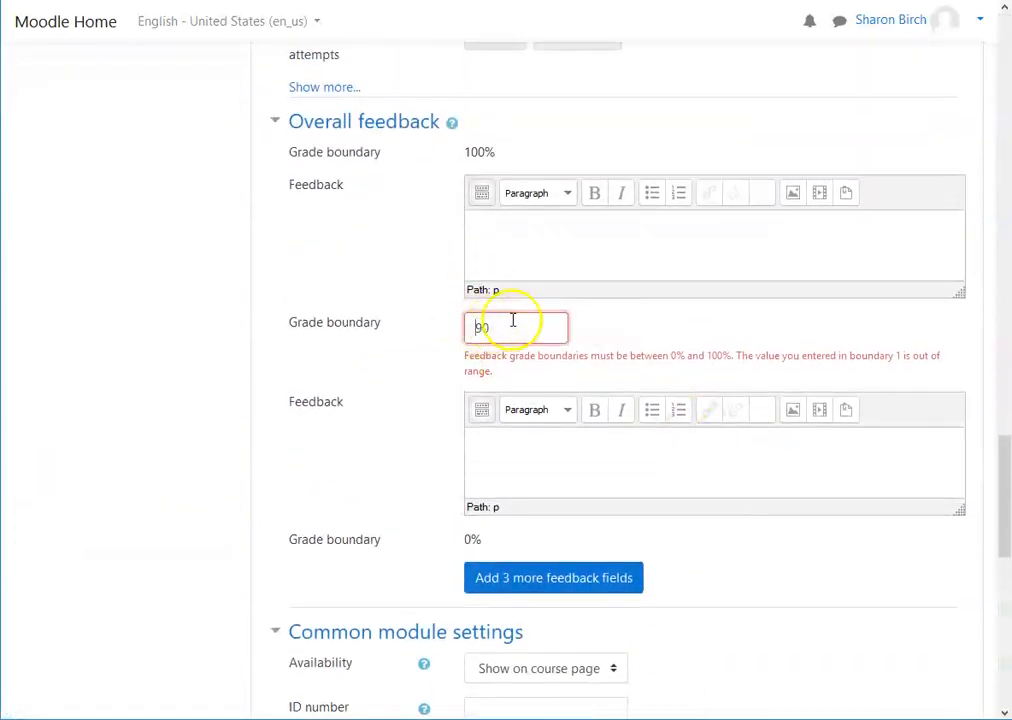
Step: Clear the second overall feedback grade boundary and save the quiz, returning to the course page
drag(504, 328, 422, 321)
key(BackSpace)
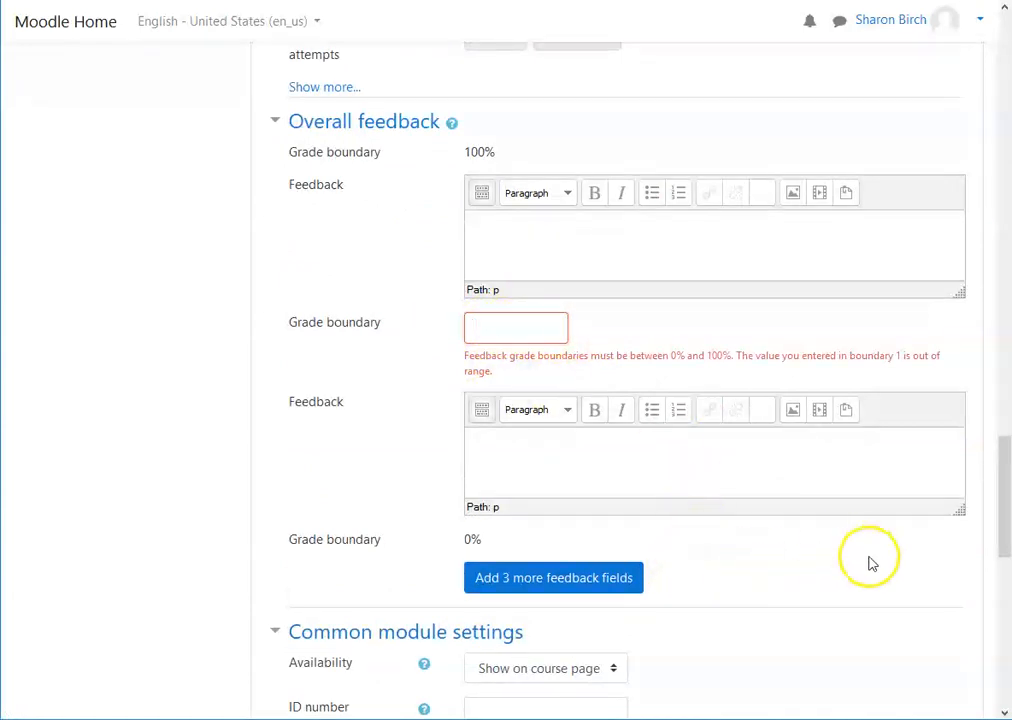
scroll(808, 537, down, 5)
scroll(808, 537, down, 3)
click(587, 490)
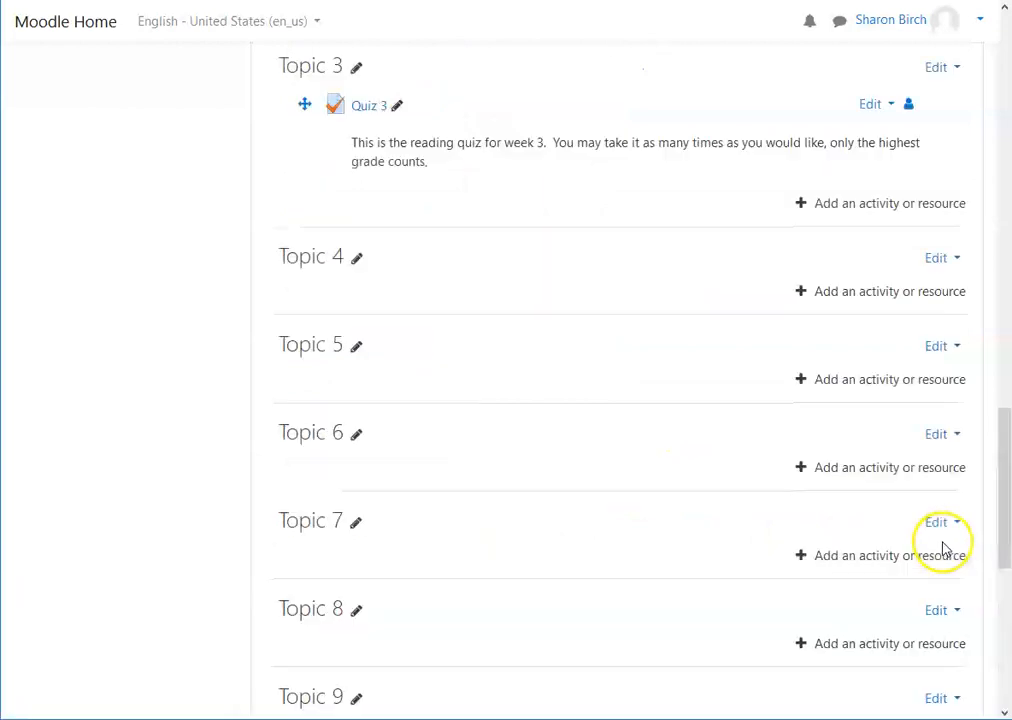
scroll(535, 368, up, 3)
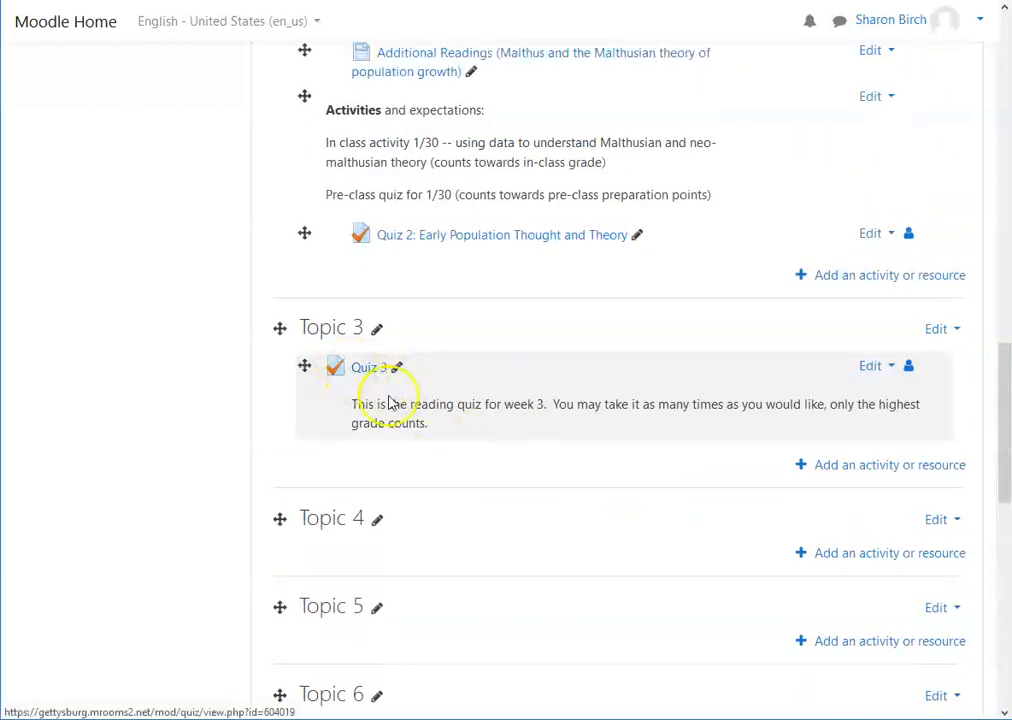